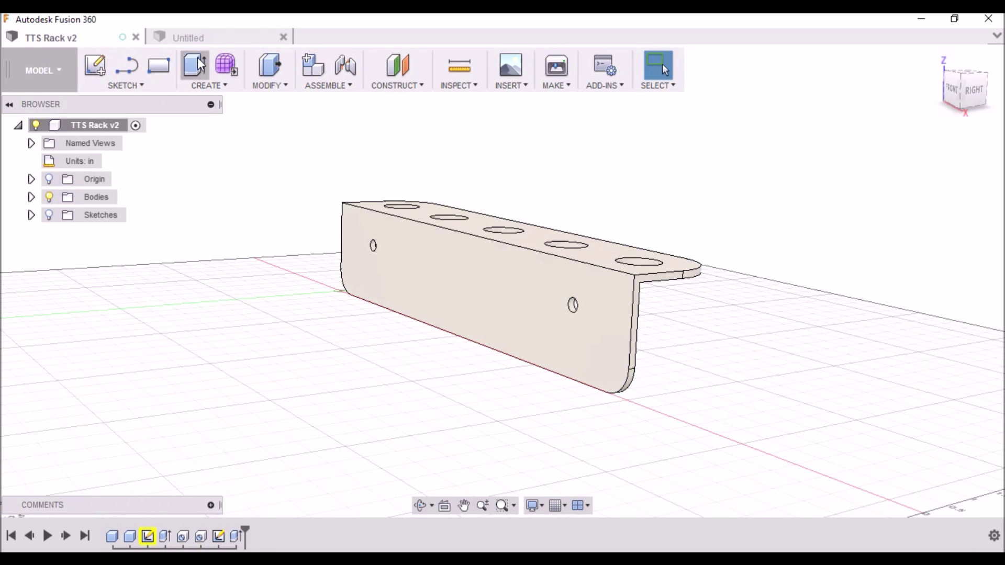
- In the untitled design, start a box on the YZ plane with a 2 x 2 in base rectangle cornered at the origin
{"action": "left_click", "coordinate": [227, 39]}
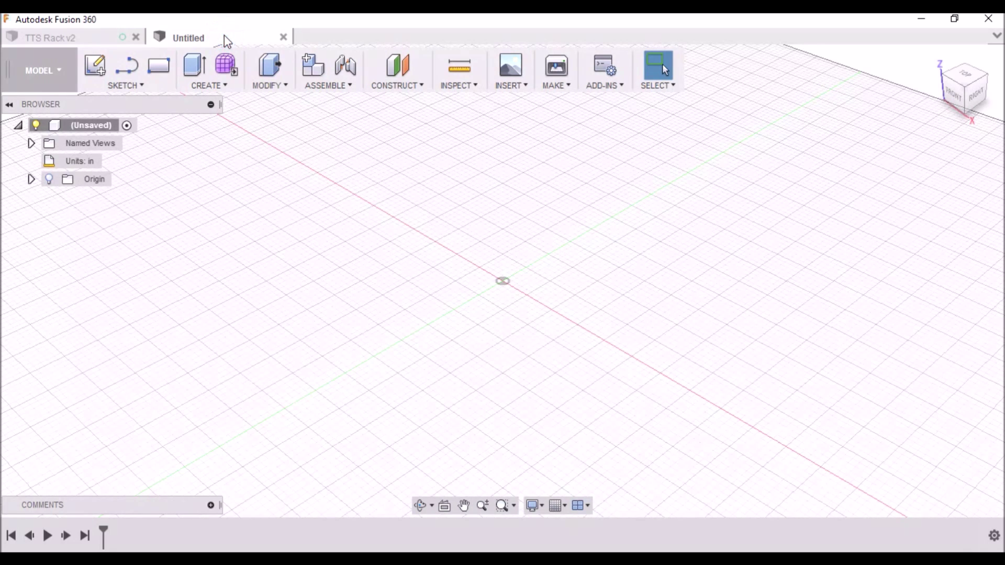
{"action": "left_click", "coordinate": [209, 86]}
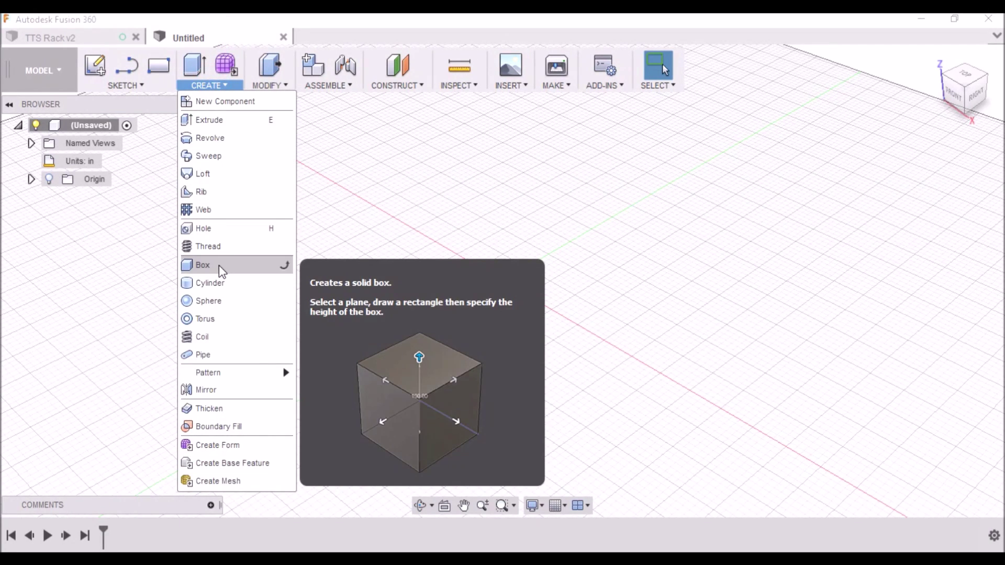
{"action": "left_click", "coordinate": [220, 267]}
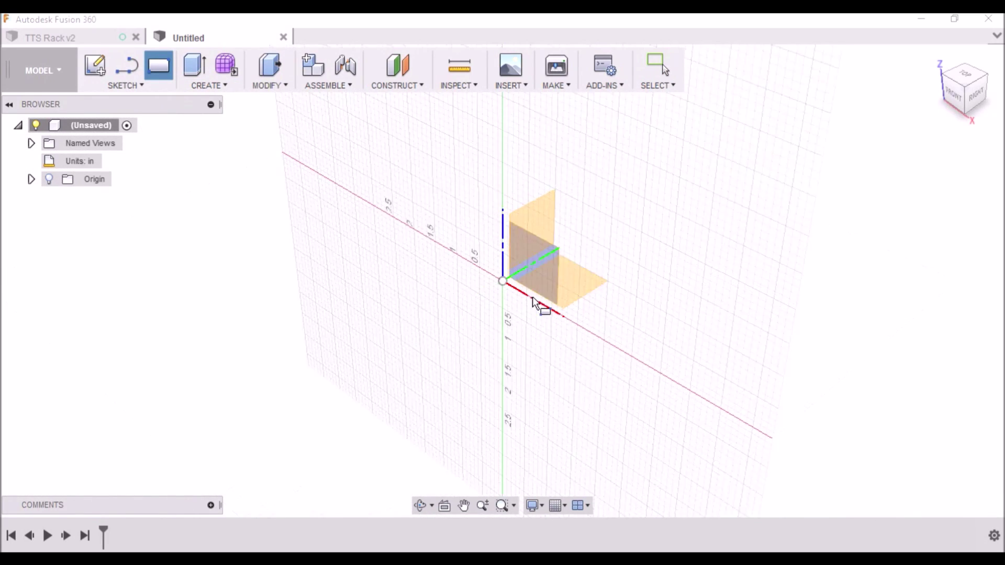
{"action": "left_click", "coordinate": [538, 222]}
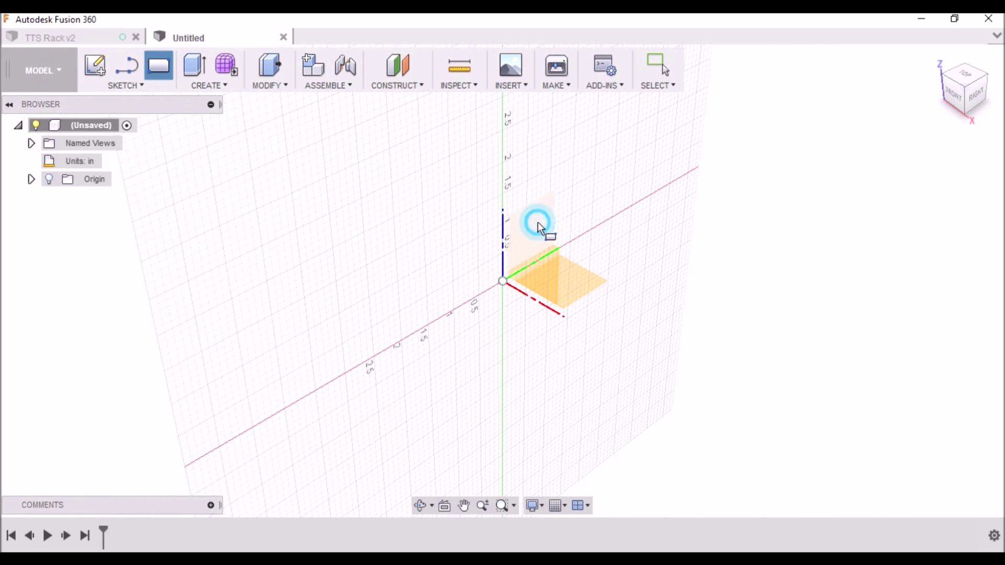
{"action": "left_click", "coordinate": [503, 282]}
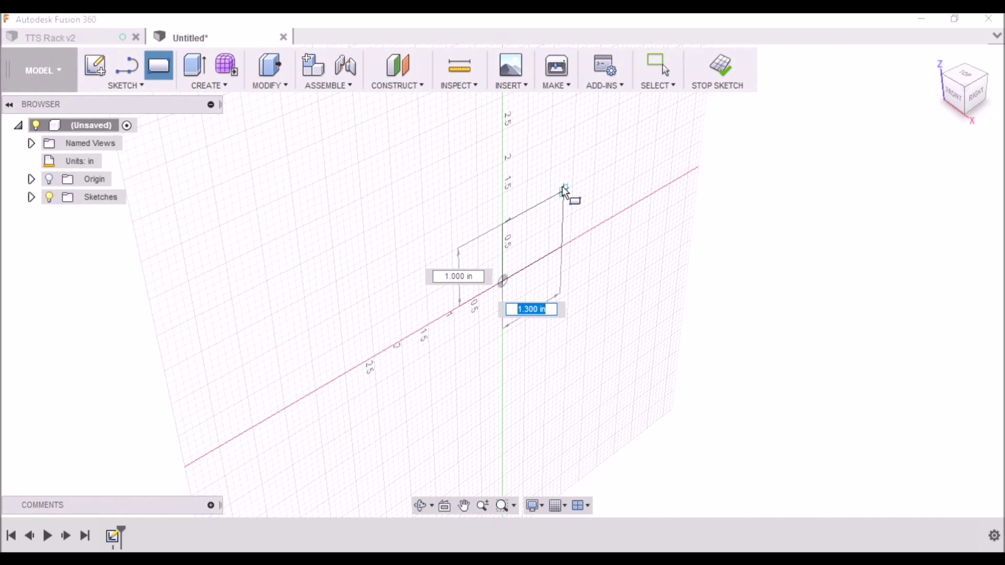
{"action": "type", "text": "2"}
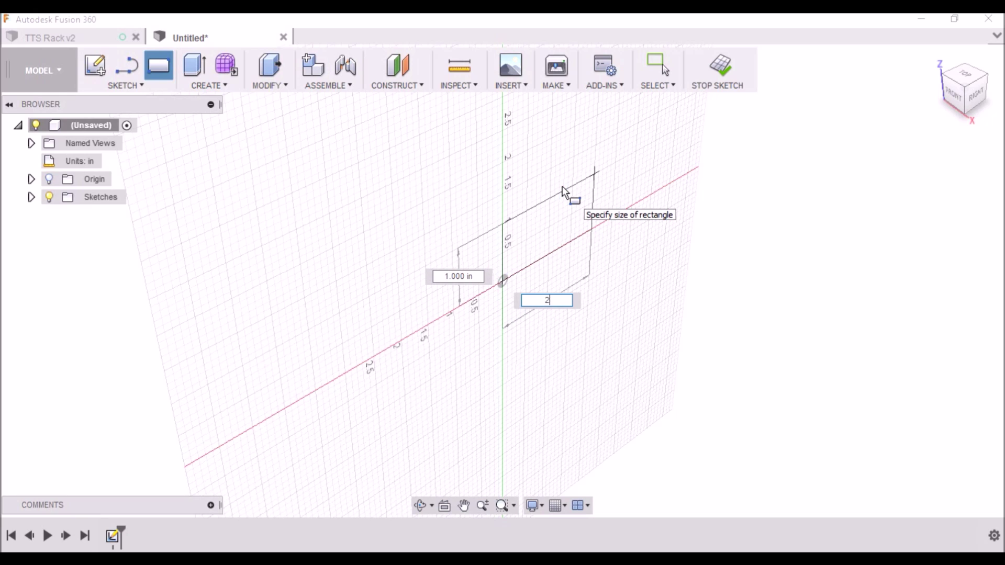
{"action": "key", "text": "Tab"}
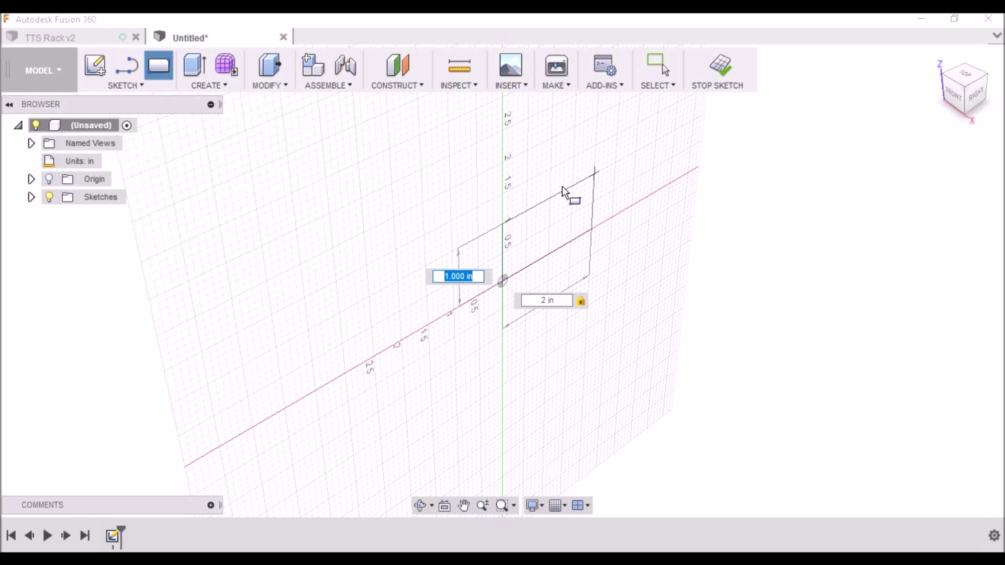
{"action": "type", "text": "2"}
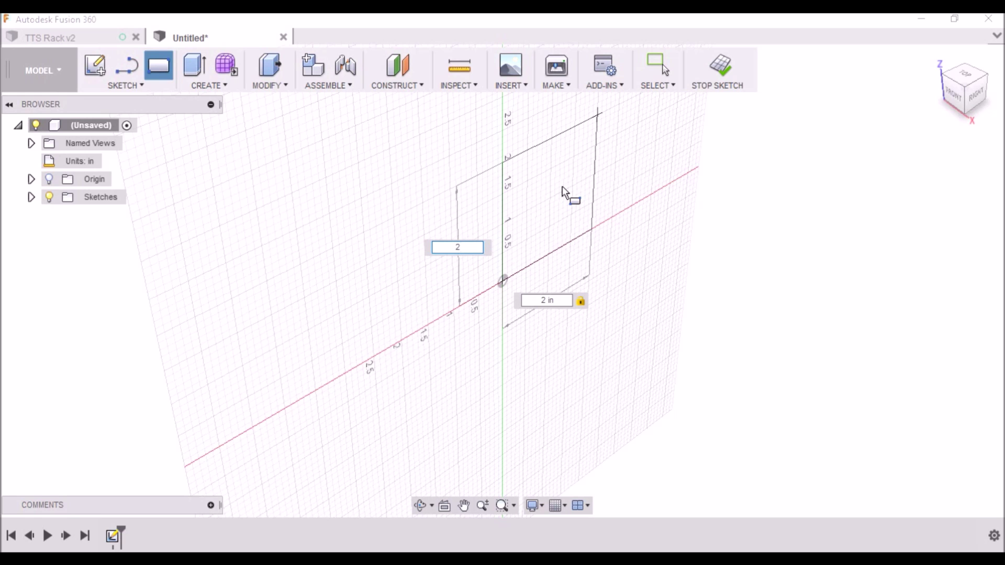
{"action": "key", "text": "Return"}
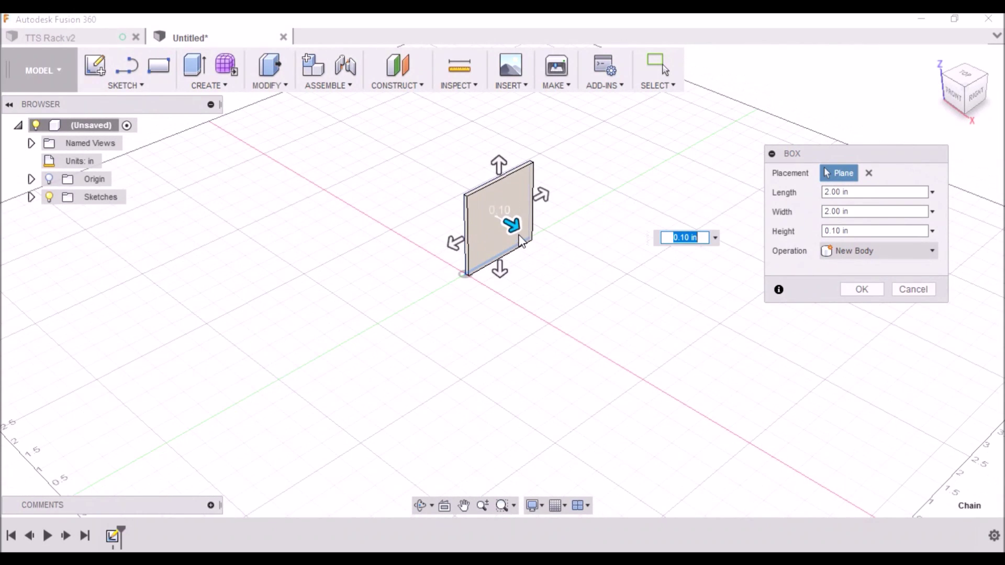
- Extend the box 10 in along the X axis and create it as a new body
{"action": "left_click_drag", "start_coordinate": [512, 224], "coordinate": [626, 291]}
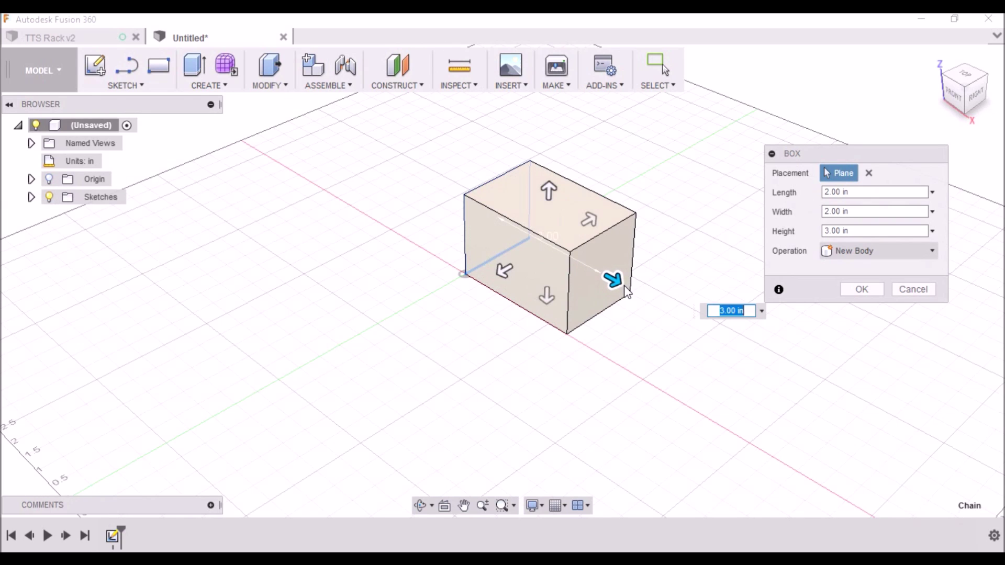
{"action": "type", "text": "10"}
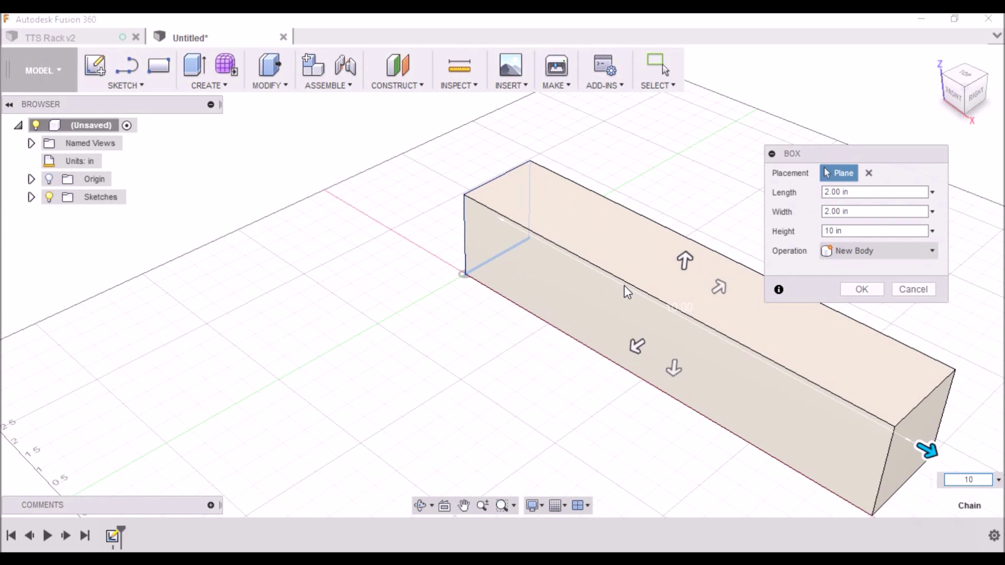
{"action": "key", "text": "Return"}
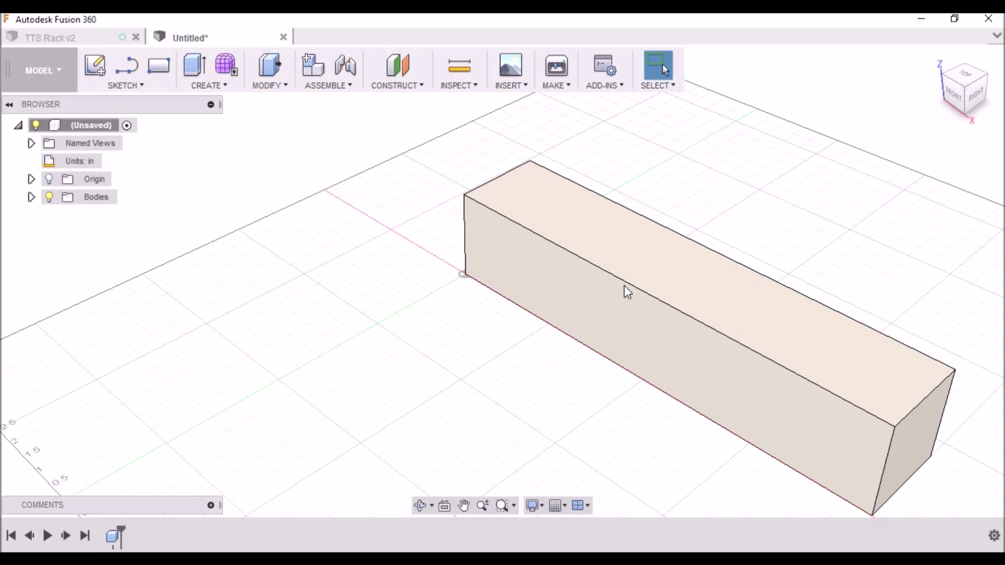
- Start a fillet and select the back vertical edge and the bottom edge at both ends of the box
{"action": "scroll", "coordinate": [397, 331], "scroll_direction": "down", "scroll_amount": 5}
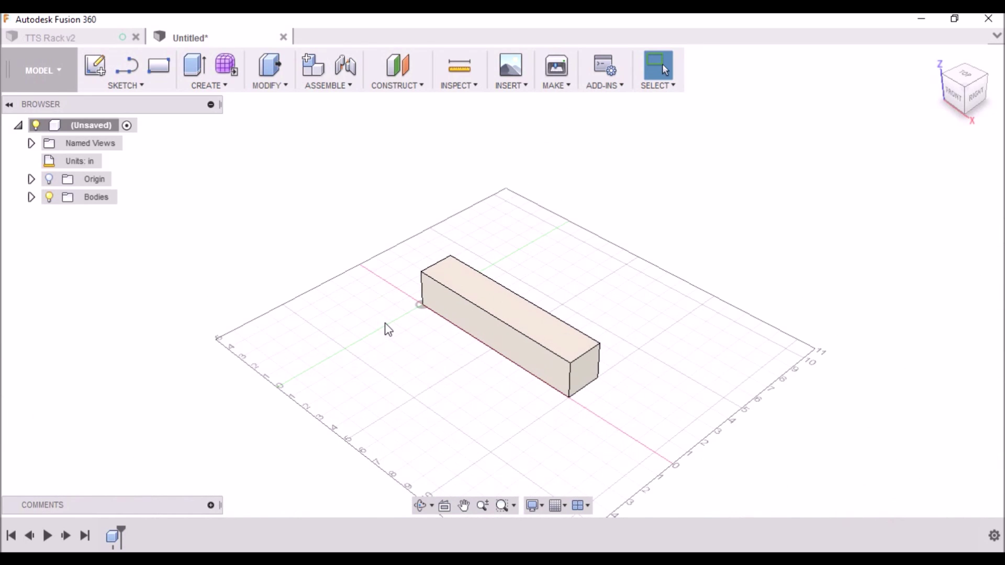
{"action": "left_click", "coordinate": [283, 86]}
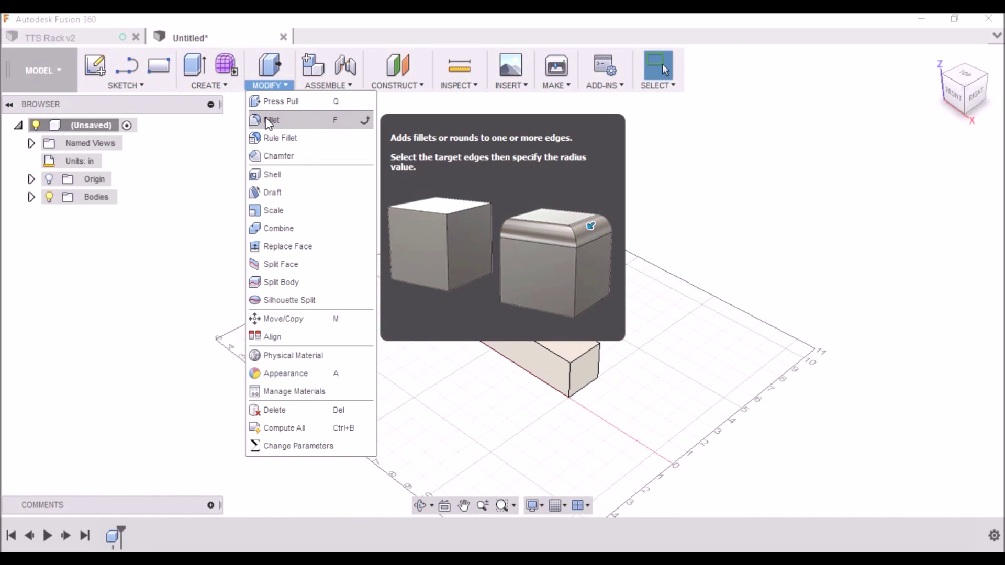
{"action": "left_click", "coordinate": [268, 122]}
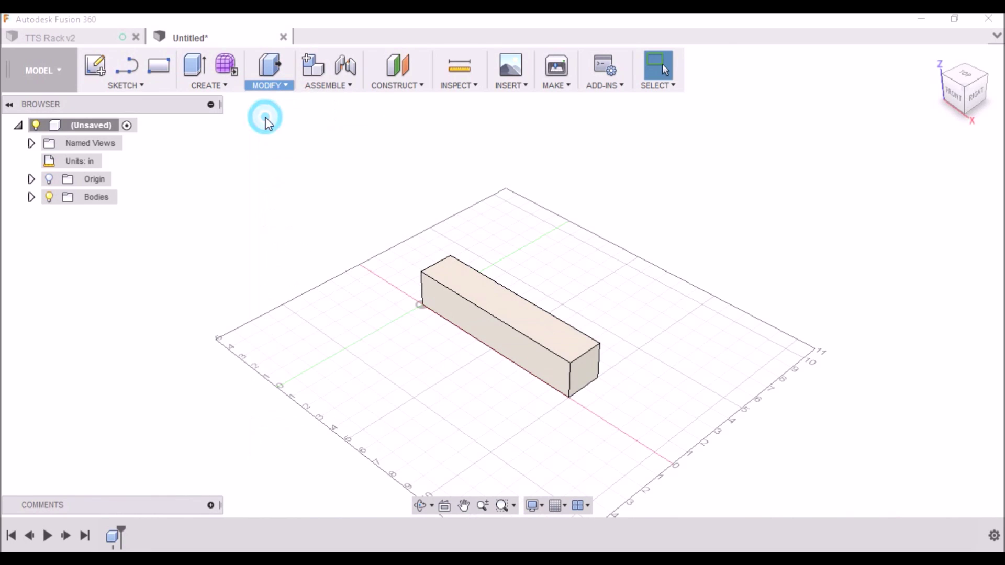
{"action": "left_click", "coordinate": [600, 361]}
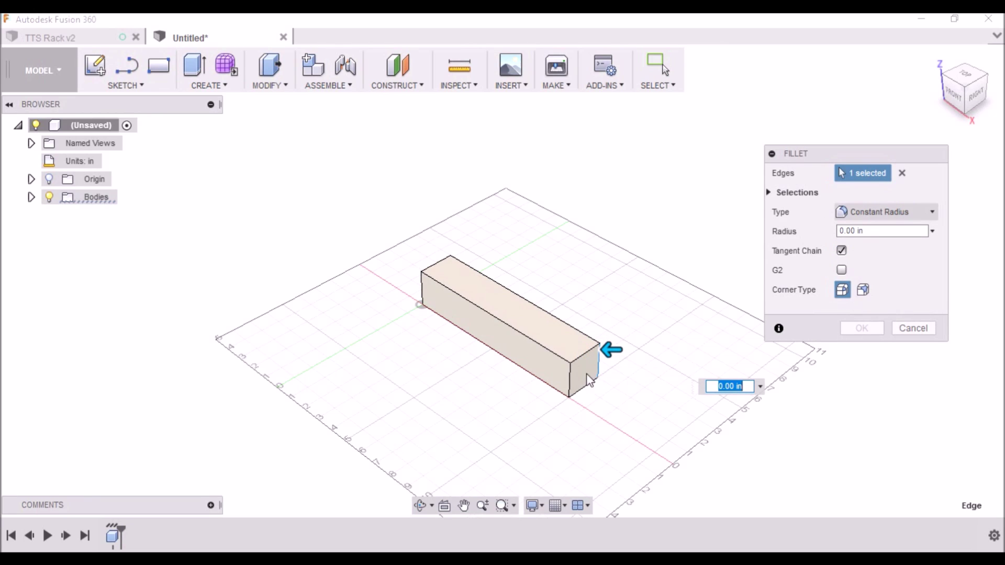
{"action": "left_click", "coordinate": [583, 394]}
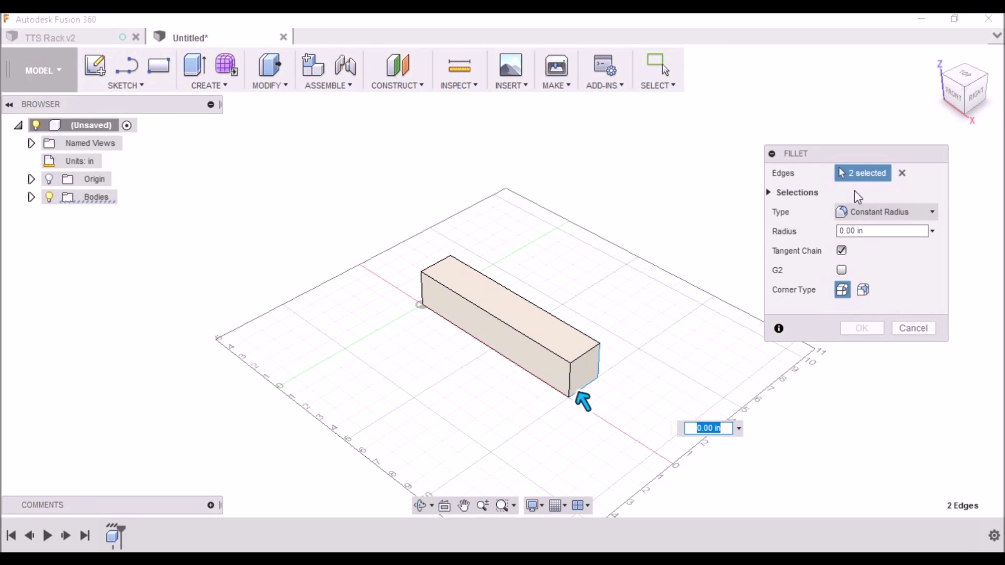
{"action": "left_click_drag", "start_coordinate": [958, 98], "coordinate": [837, 92]}
{"action": "middle_click_drag", "start_coordinate": [571, 257], "coordinate": [581, 254], "text": "shift"}
{"action": "left_click", "coordinate": [553, 256]}
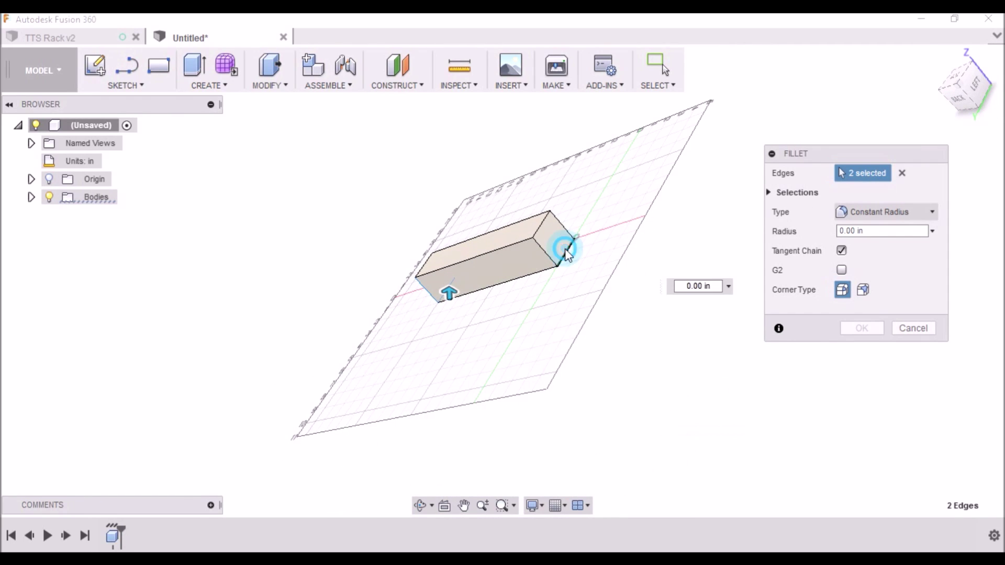
{"action": "left_click", "coordinate": [550, 257]}
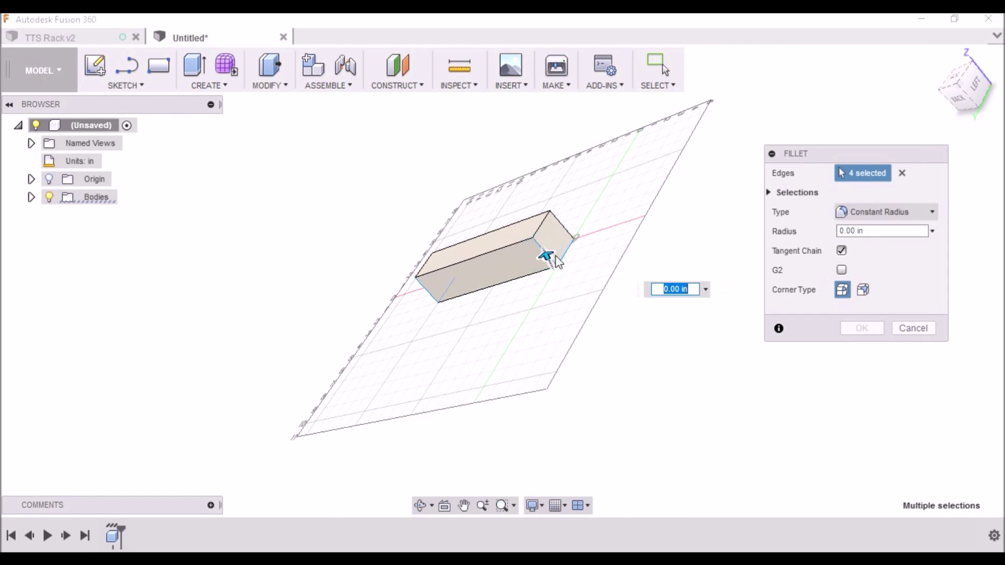
- Set the fillet radius to 1 in and apply it to the four selected edges
{"action": "left_click", "coordinate": [853, 231]}
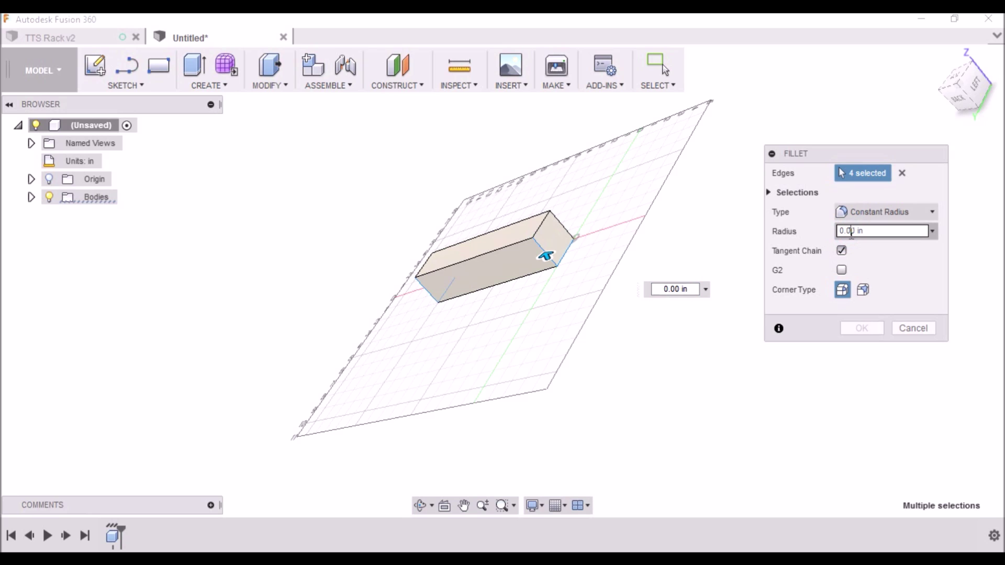
{"action": "left_click_drag", "start_coordinate": [854, 231], "coordinate": [837, 231]}
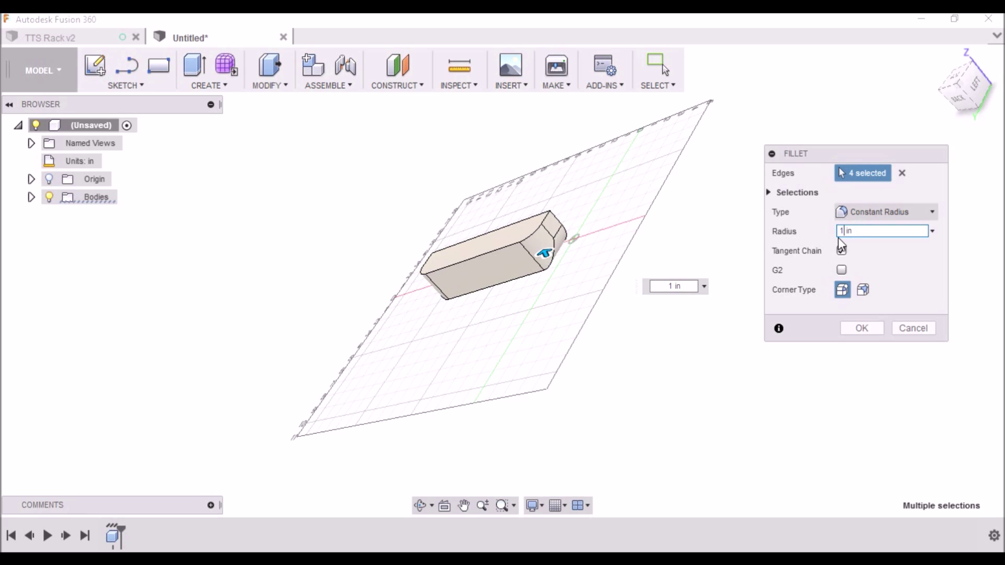
{"action": "left_click", "coordinate": [964, 101]}
{"action": "left_click_drag", "start_coordinate": [971, 90], "coordinate": [910, 133]}
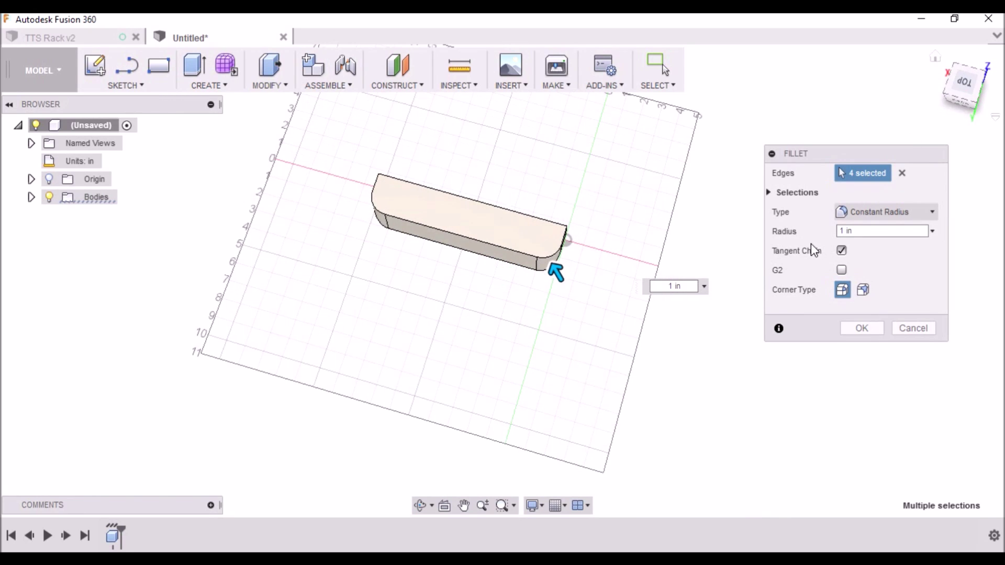
{"action": "left_click", "coordinate": [862, 328]}
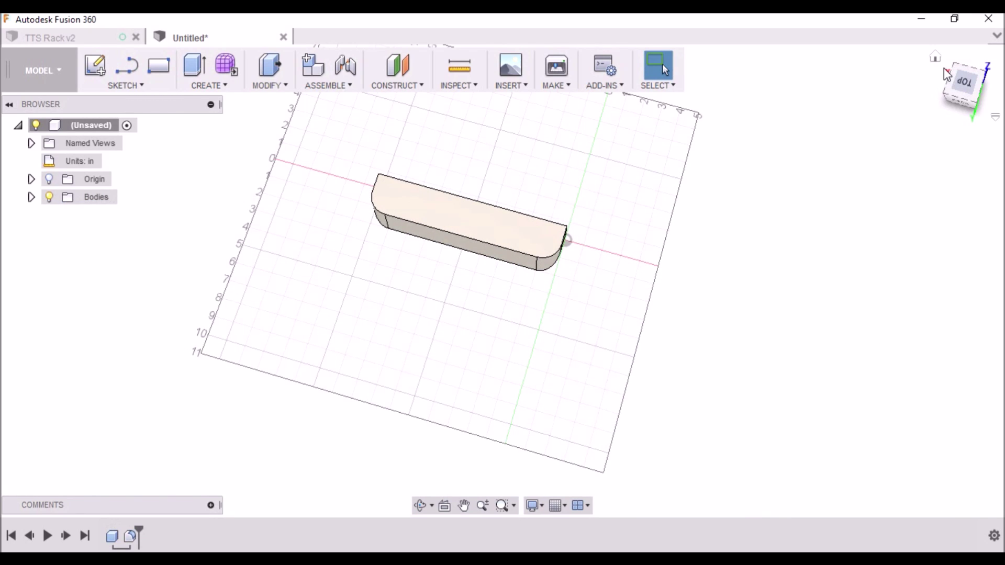
- Start a second box on the body's right end face, with a 1.875 x 1.875 in base rectangle from the lower back corner
{"action": "left_click", "coordinate": [937, 59]}
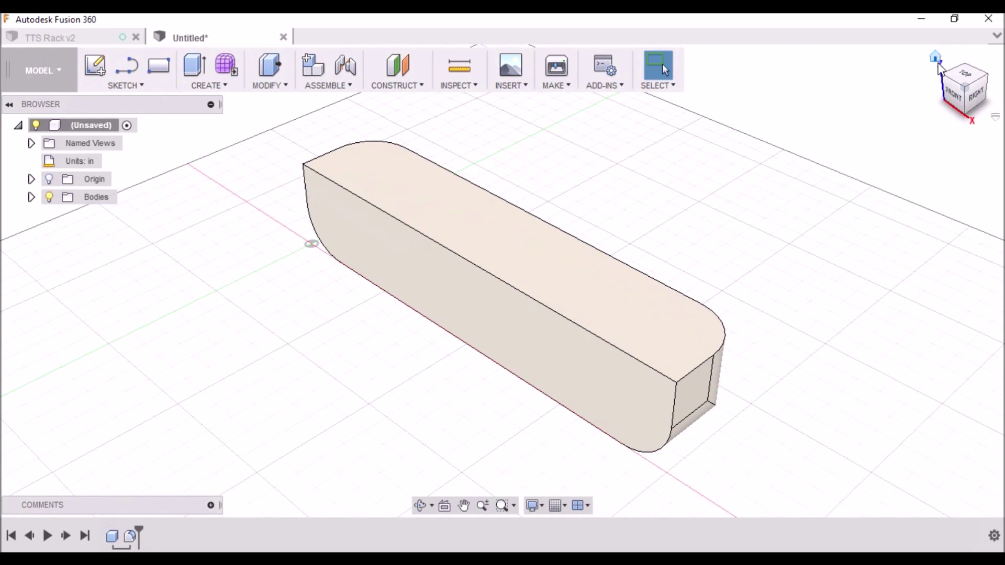
{"action": "scroll", "coordinate": [748, 250], "scroll_direction": "down", "scroll_amount": 4}
{"action": "scroll", "coordinate": [693, 280], "scroll_direction": "up", "scroll_amount": 3}
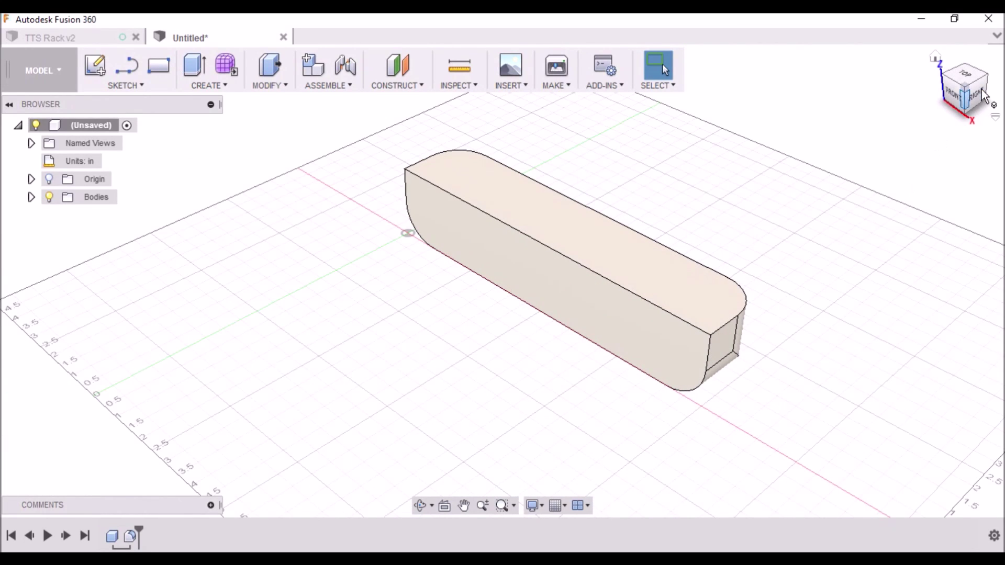
{"action": "mouse_move", "coordinate": [977, 95]}
{"action": "left_mouse_down"}
{"action": "mouse_move", "coordinate": [937, 60]}
{"action": "mouse_move", "coordinate": [932, 73]}
{"action": "left_mouse_up"}
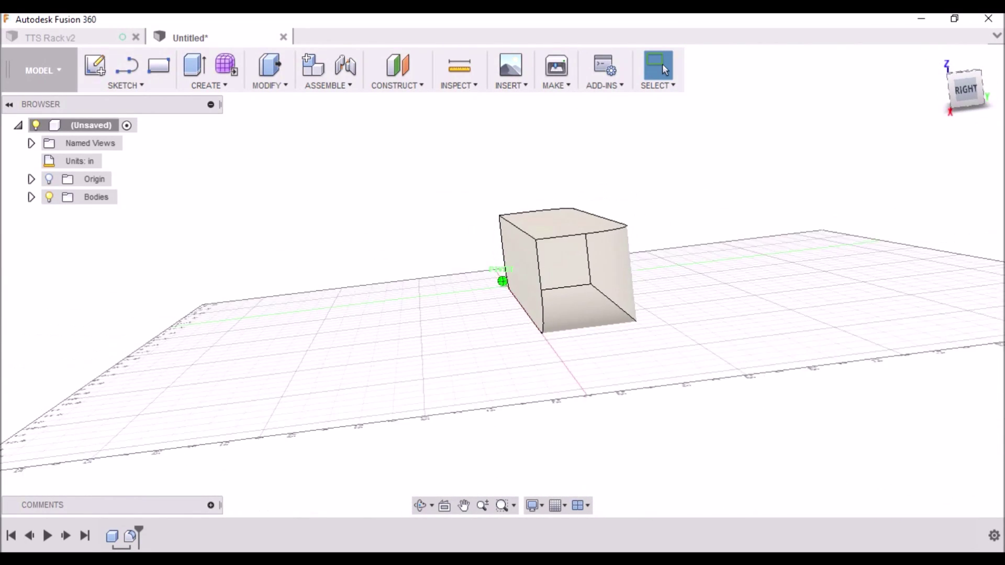
{"action": "middle_click_drag", "start_coordinate": [429, 277], "coordinate": [418, 277], "text": "shift"}
{"action": "left_click", "coordinate": [962, 90]}
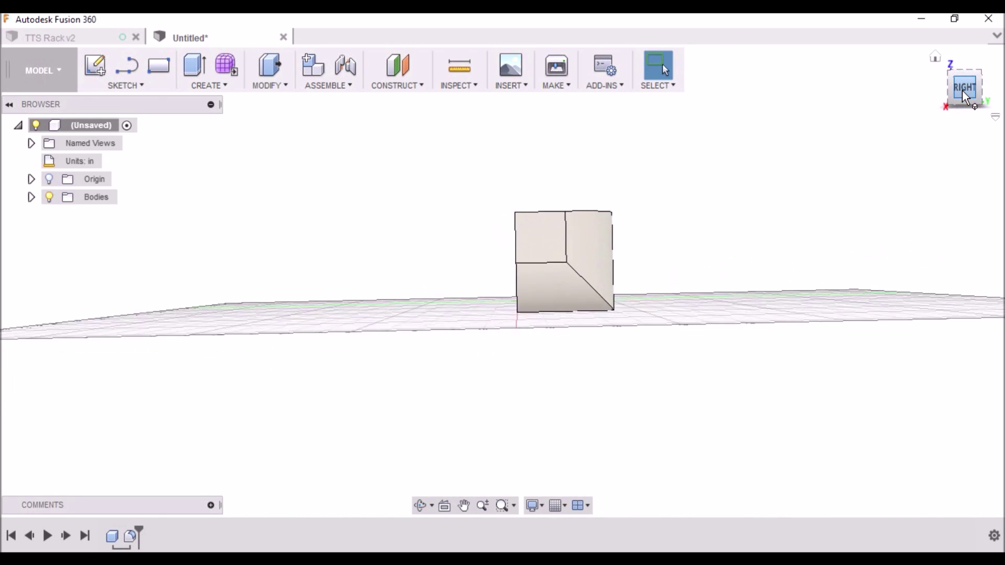
{"action": "left_click", "coordinate": [226, 86]}
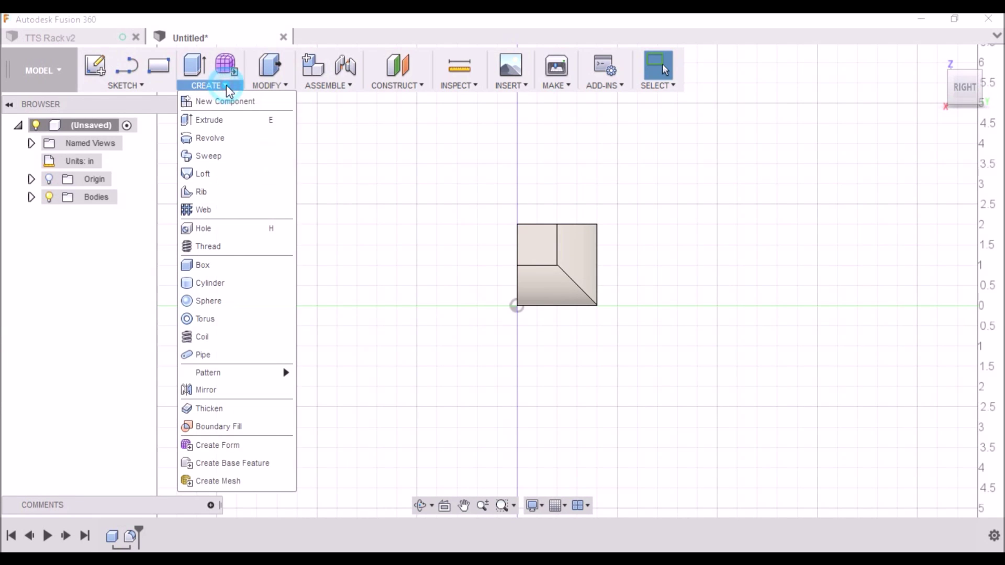
{"action": "left_click", "coordinate": [195, 264]}
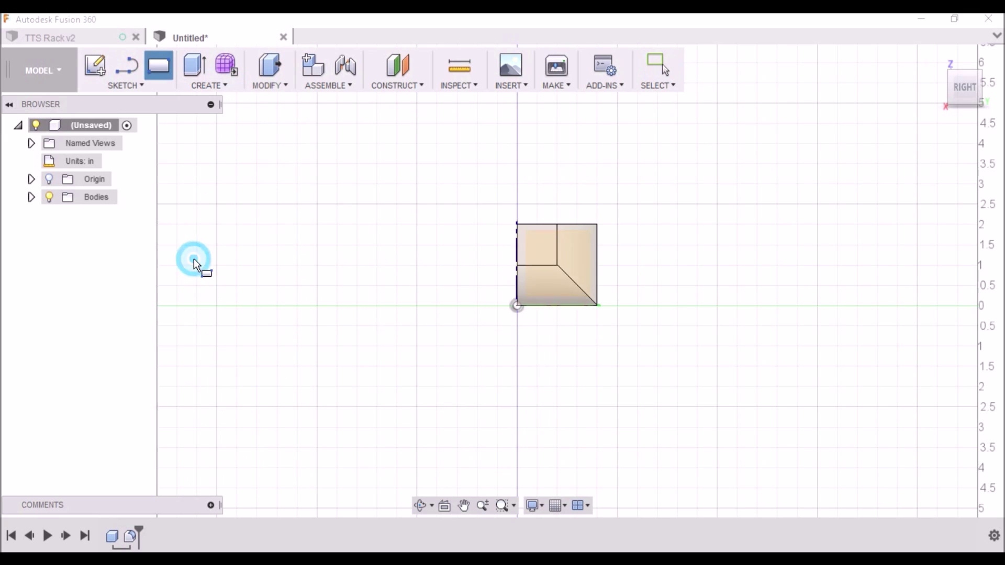
{"action": "left_click", "coordinate": [546, 263]}
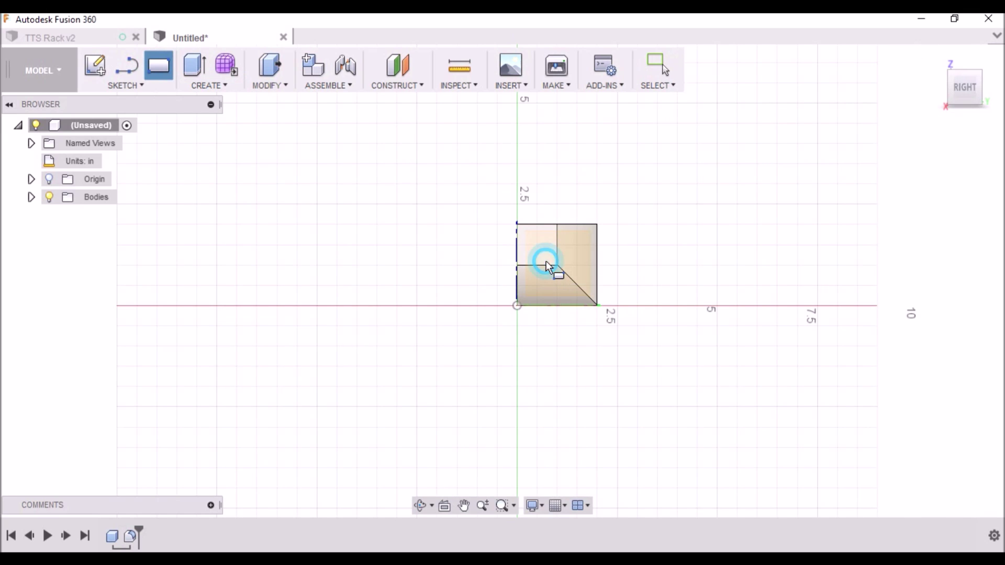
{"action": "left_click", "coordinate": [598, 307]}
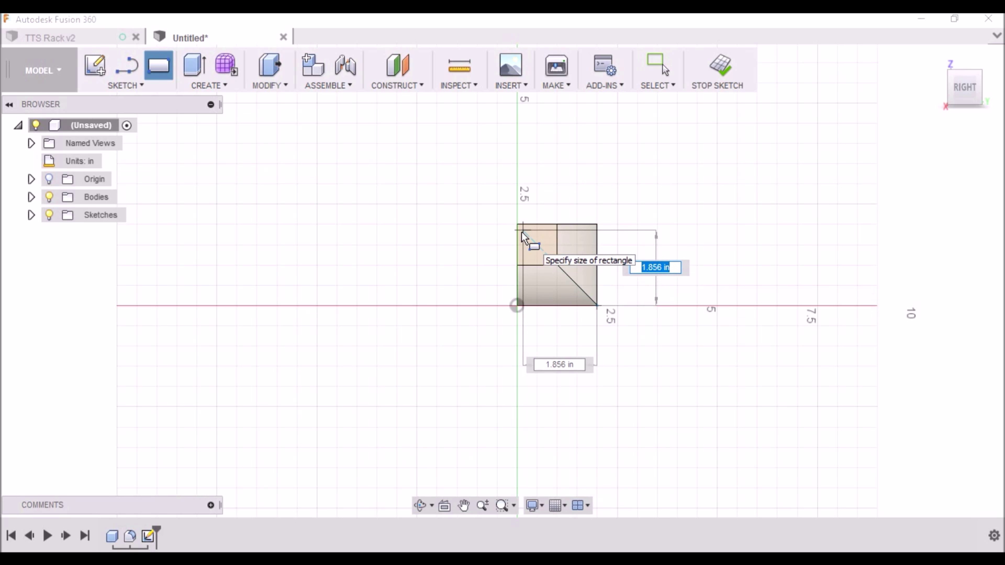
{"action": "type", "text": "1.875"}
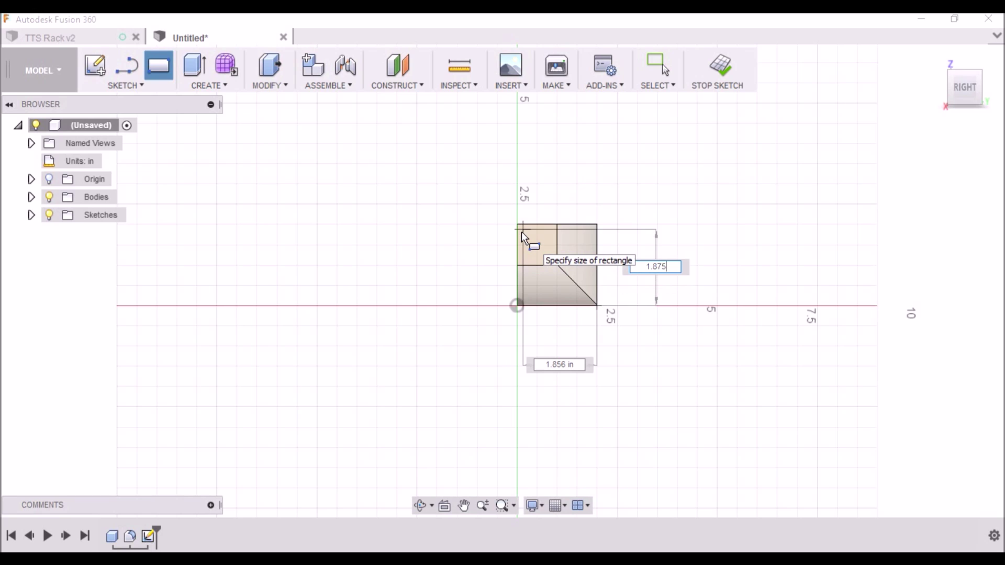
{"action": "key", "text": "Tab"}
{"action": "type", "text": "1.8"}
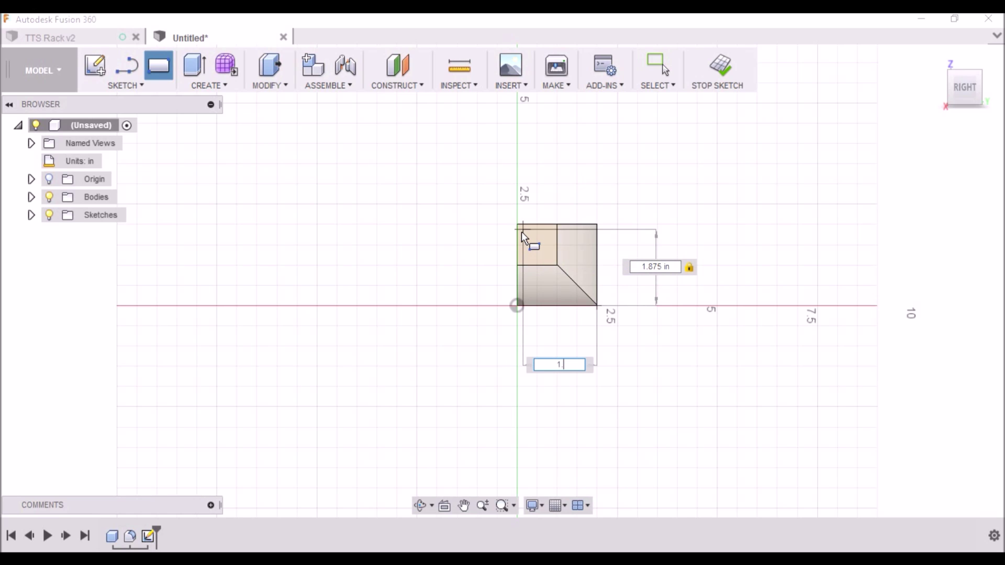
{"action": "type", "text": "75"}
{"action": "scroll", "coordinate": [522, 232], "scroll_direction": "down", "scroll_amount": 1}
{"action": "key", "text": "Return"}
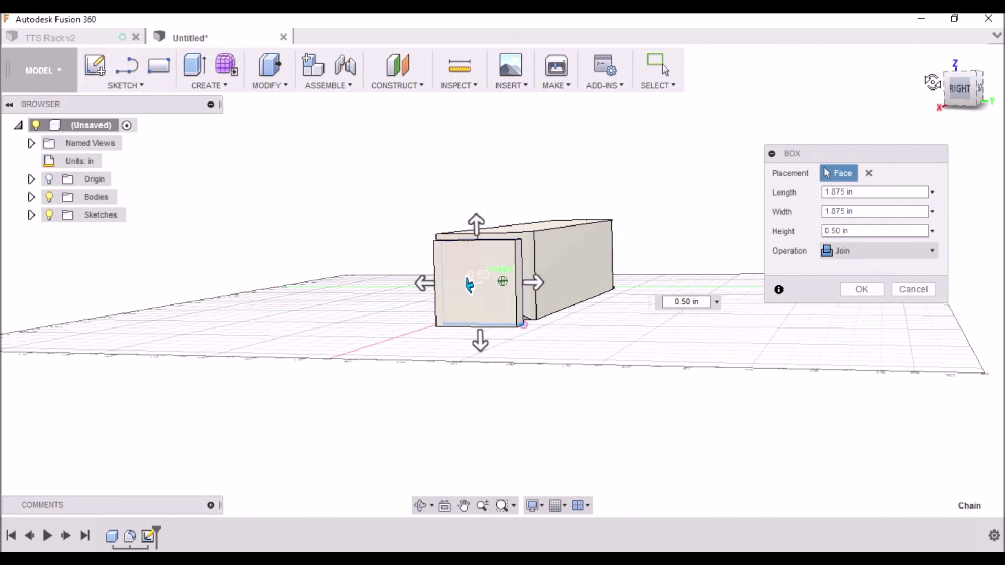
- Extend the second box 12 in through the body along its length and apply it as a cut
{"action": "left_click_drag", "start_coordinate": [466, 284], "coordinate": [606, 268]}
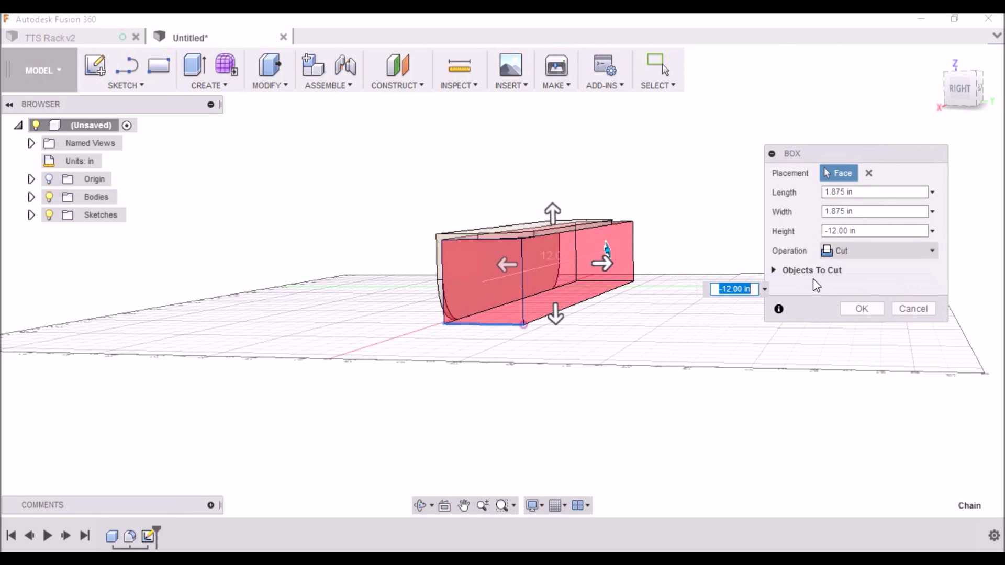
{"action": "left_click", "coordinate": [861, 308]}
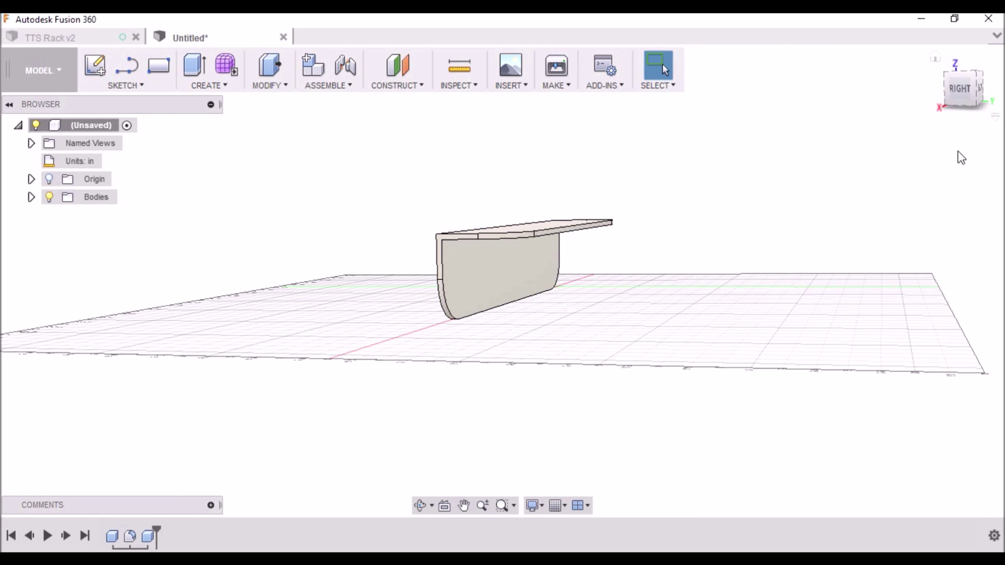
- Start a simple hole on the rack's upper horizontal face, placed slightly left of the middle
{"action": "mouse_move", "coordinate": [958, 101]}
{"action": "left_mouse_down"}
{"action": "mouse_move", "coordinate": [976, 102]}
{"action": "mouse_move", "coordinate": [979, 137]}
{"action": "mouse_move", "coordinate": [959, 89]}
{"action": "left_mouse_up"}
{"action": "left_click", "coordinate": [962, 84]}
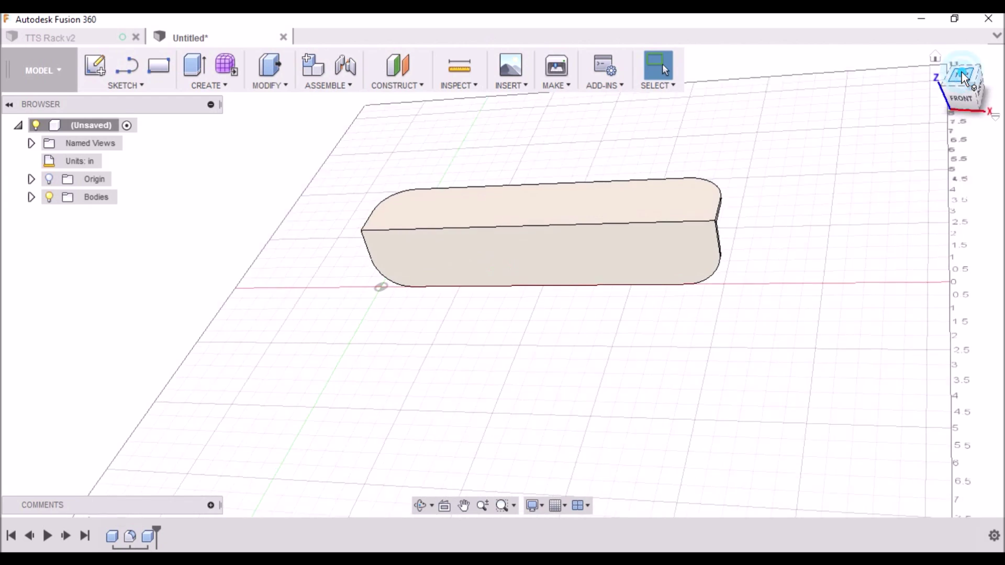
{"action": "left_click", "coordinate": [224, 89]}
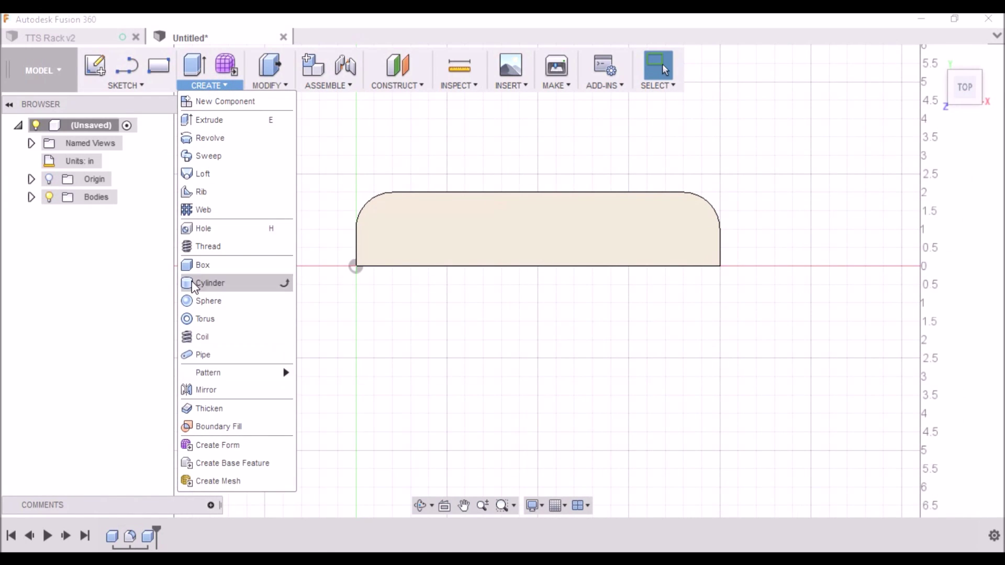
{"action": "left_click", "coordinate": [205, 228]}
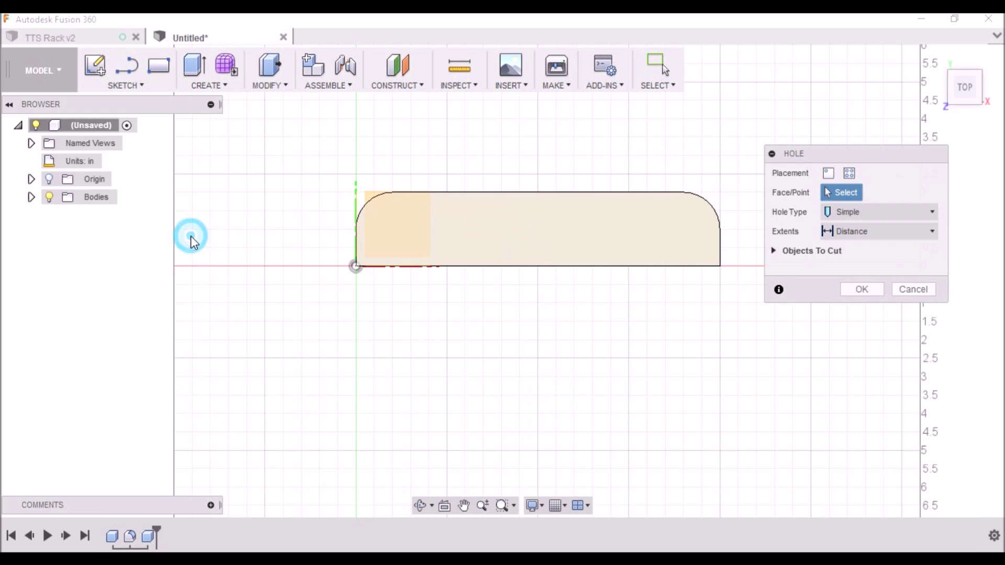
{"action": "left_click", "coordinate": [508, 225]}
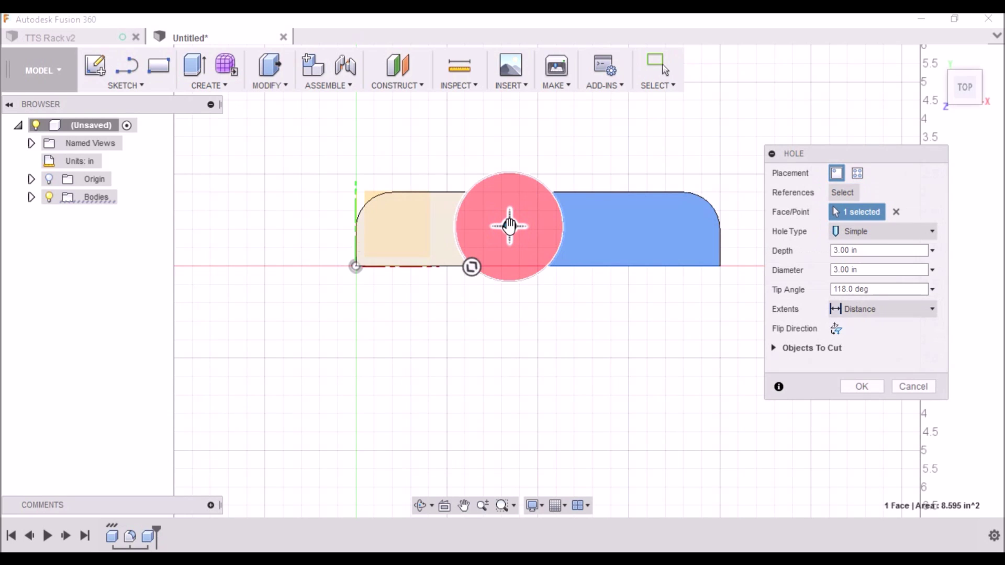
- Set the hole's diameter to 0.8 in and its depth to 0.14 in
{"action": "left_click_drag", "start_coordinate": [851, 270], "coordinate": [833, 280]}
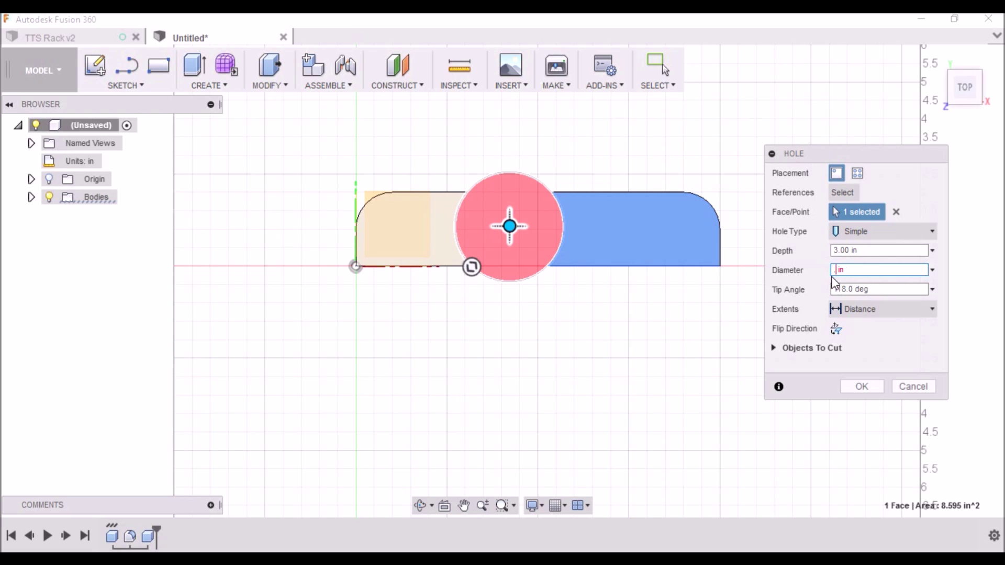
{"action": "type", "text": ".8"}
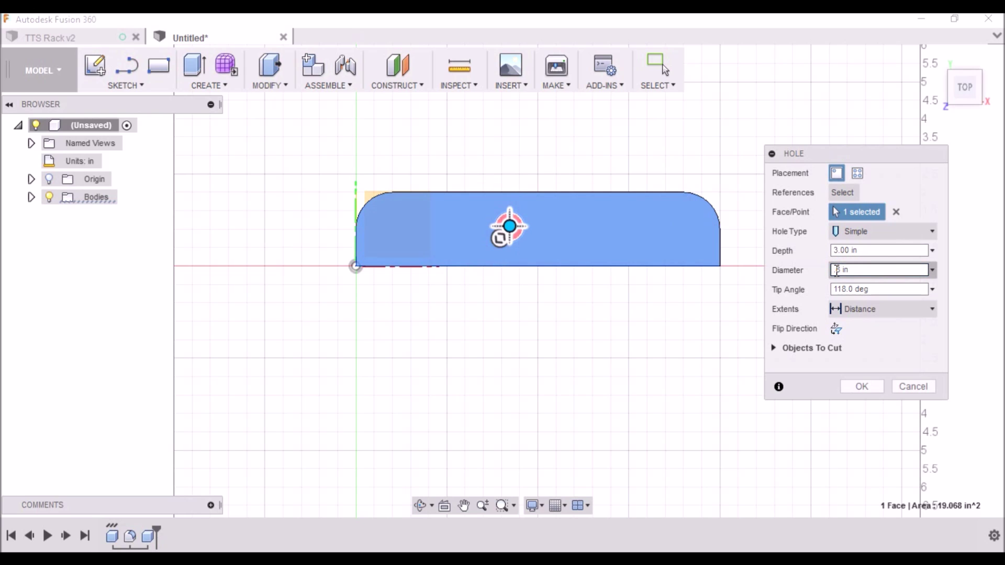
{"action": "left_click", "coordinate": [844, 251]}
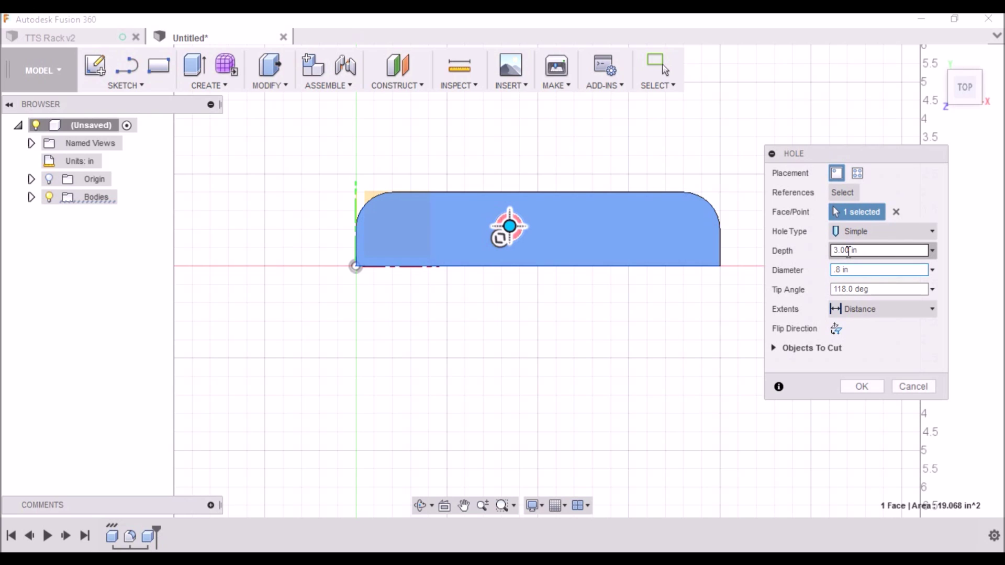
{"action": "left_click_drag", "start_coordinate": [848, 251], "coordinate": [824, 265]}
{"action": "type", "text": ".14"}
{"action": "key", "text": "Return"}
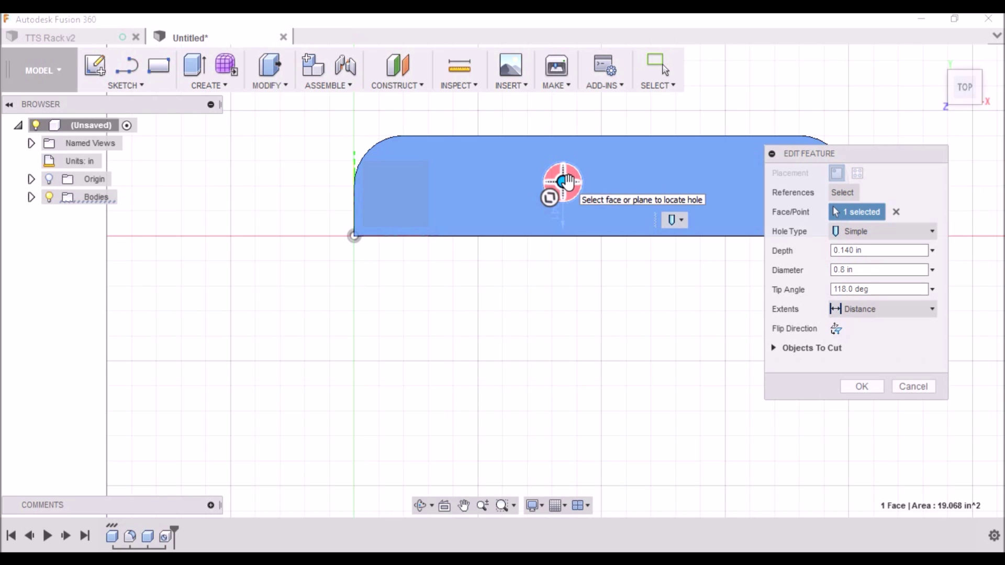
- Position the hole 1 in from the long straight edge and 1 in from the left end edge of the face
{"action": "scroll", "coordinate": [564, 183], "scroll_direction": "up", "scroll_amount": 4}
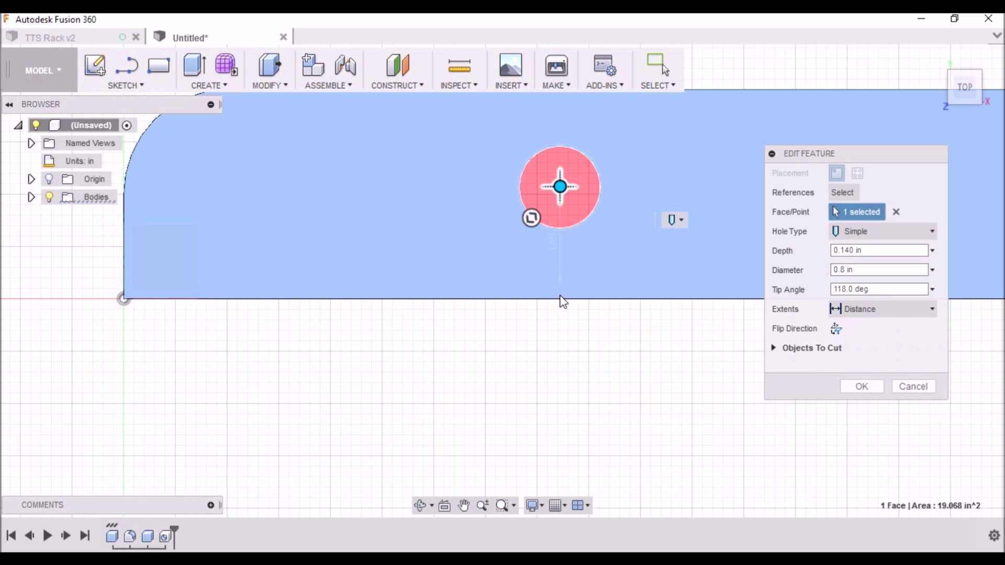
{"action": "left_click", "coordinate": [563, 302]}
{"action": "type", "text": "1."}
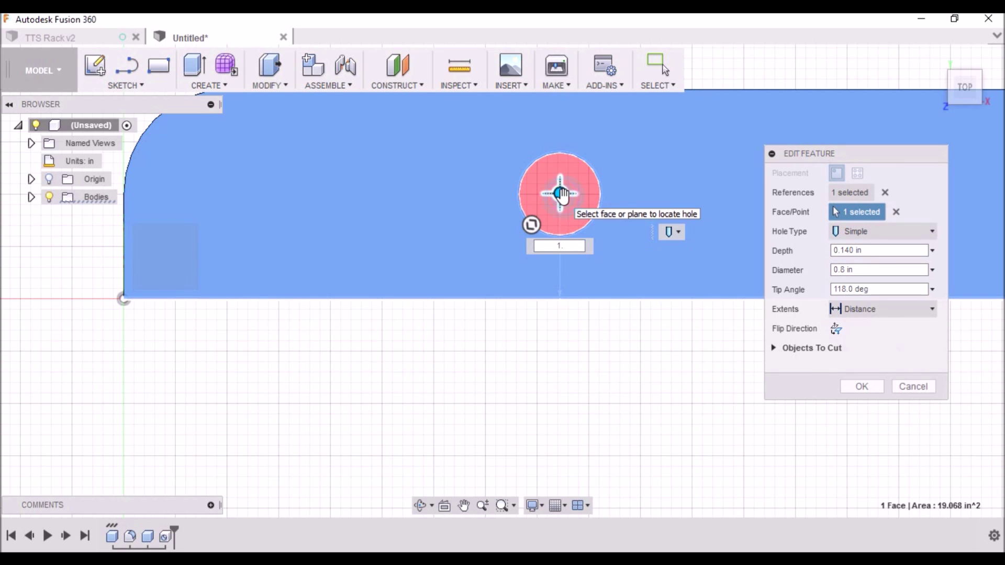
{"action": "left_click", "coordinate": [124, 210]}
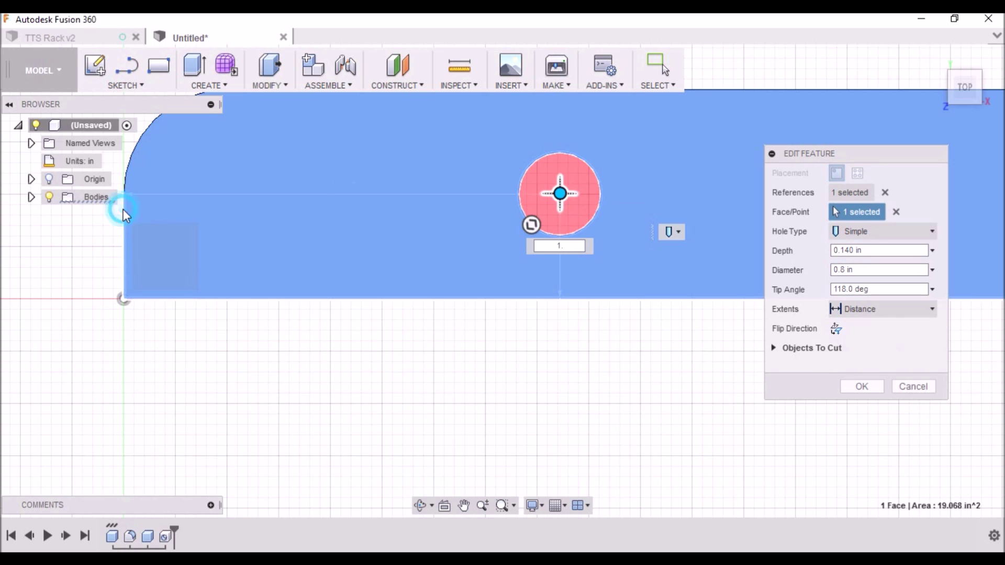
{"action": "type", "text": "1."}
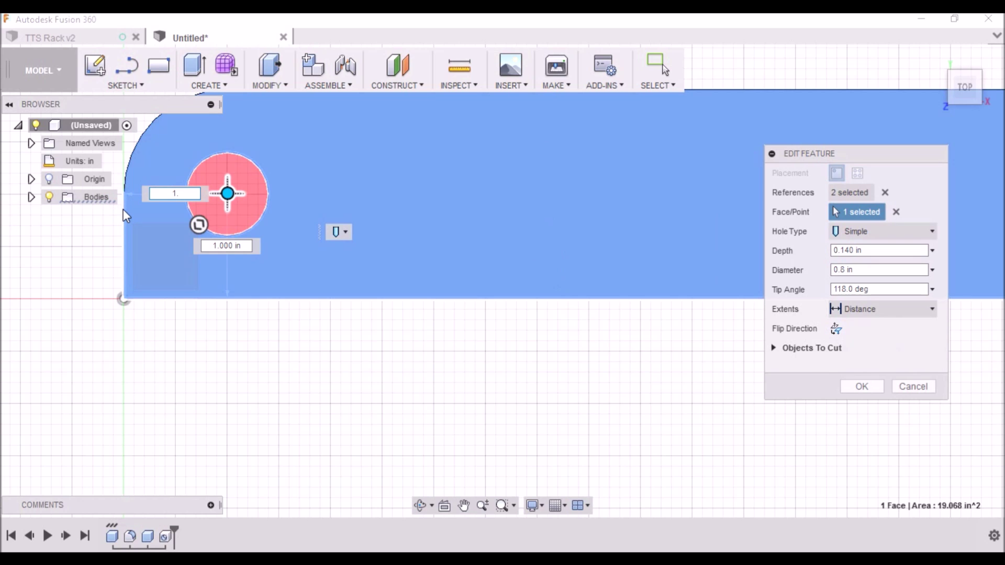
{"action": "key", "text": "Return"}
- Start a rectangular pattern of type Faces and select the inner cylindrical face of the hole
{"action": "scroll", "coordinate": [4, 250], "scroll_direction": "down", "scroll_amount": 3}
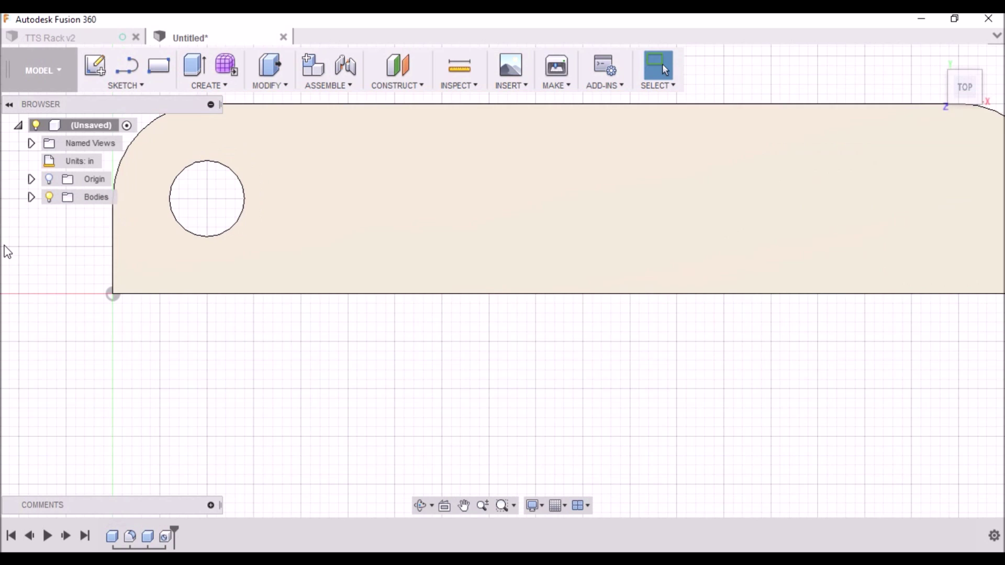
{"action": "scroll", "coordinate": [22, 269], "scroll_direction": "up", "scroll_amount": 3}
{"action": "scroll", "coordinate": [48, 245], "scroll_direction": "down", "scroll_amount": 3}
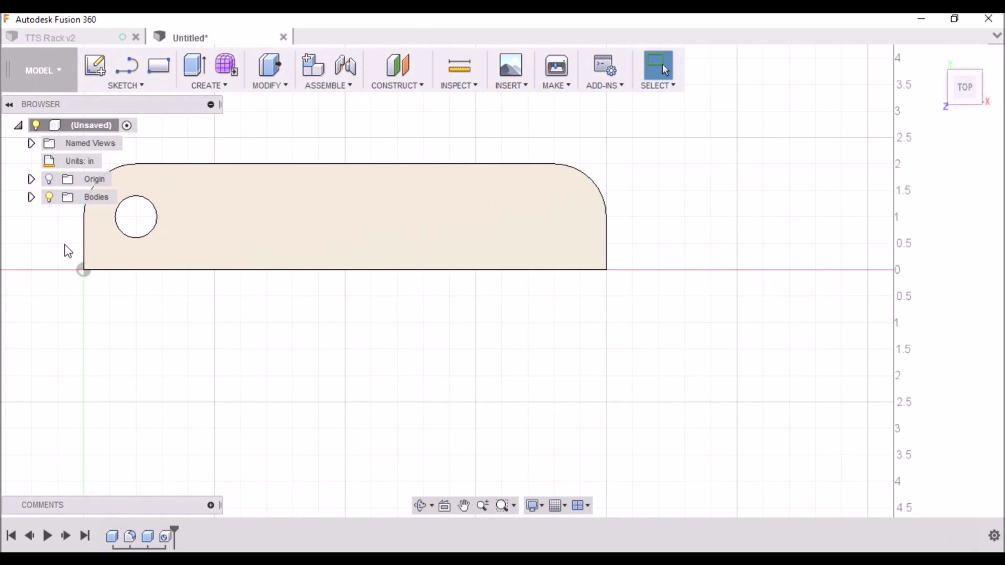
{"action": "mouse_move", "coordinate": [985, 74]}
{"action": "left_click", "coordinate": [935, 58]}
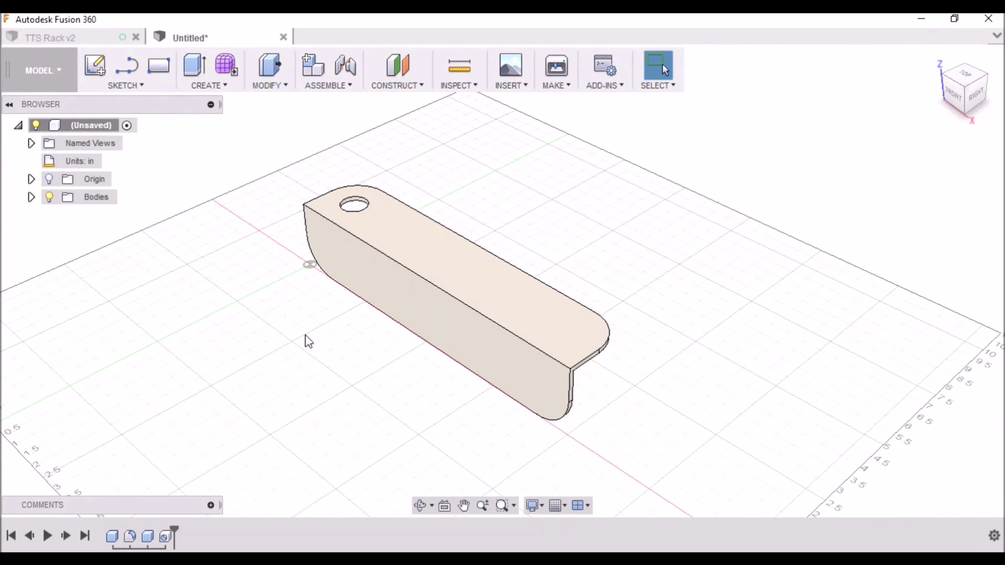
{"action": "left_click", "coordinate": [230, 84]}
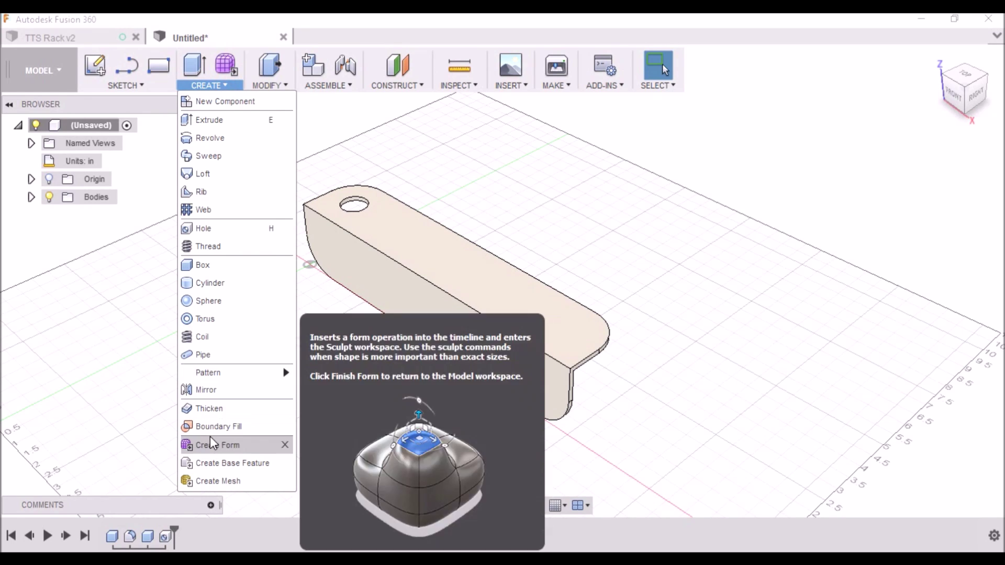
{"action": "mouse_move", "coordinate": [209, 373]}
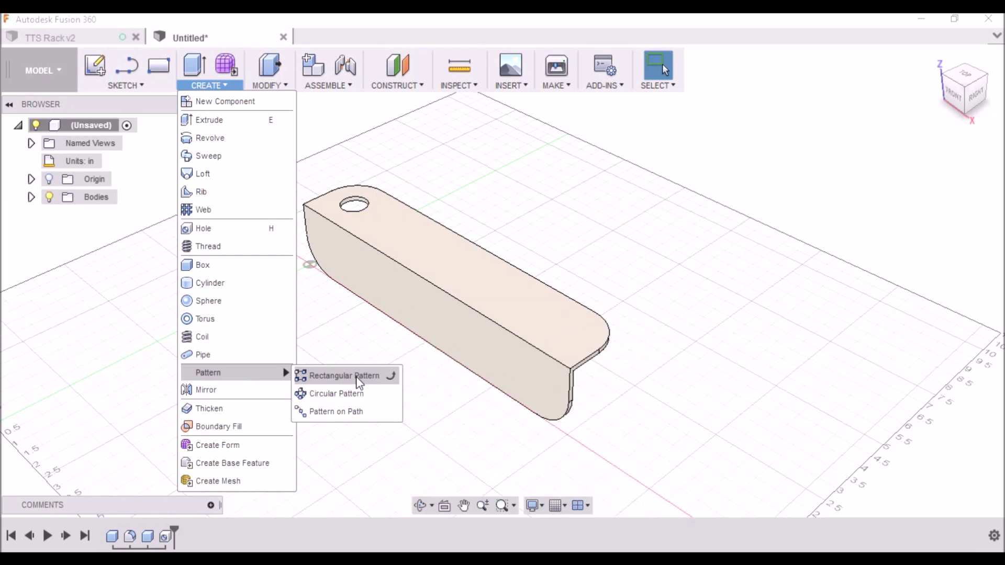
{"action": "left_click", "coordinate": [356, 376]}
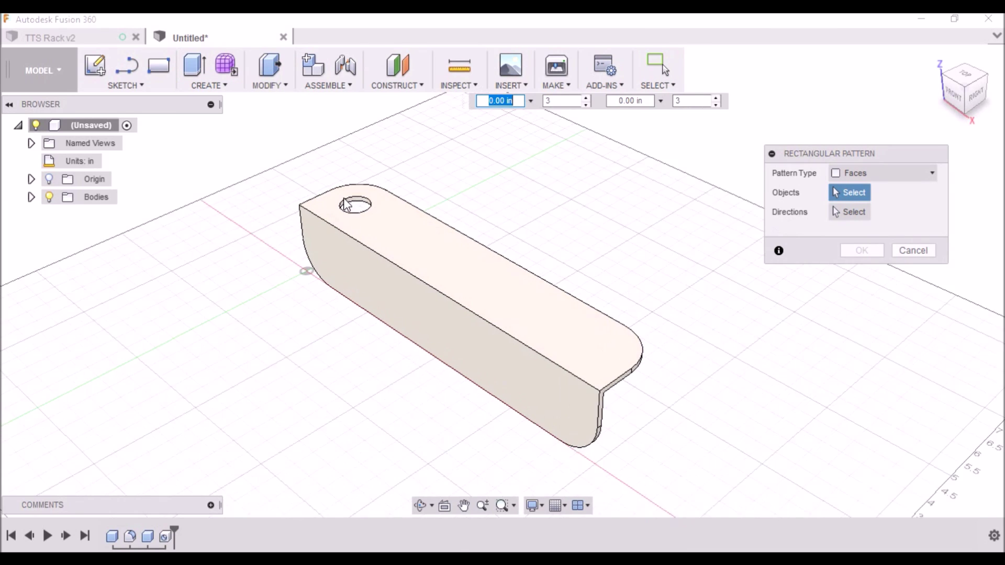
{"action": "scroll", "coordinate": [345, 220], "scroll_direction": "up", "scroll_amount": 5}
{"action": "left_click", "coordinate": [360, 210]}
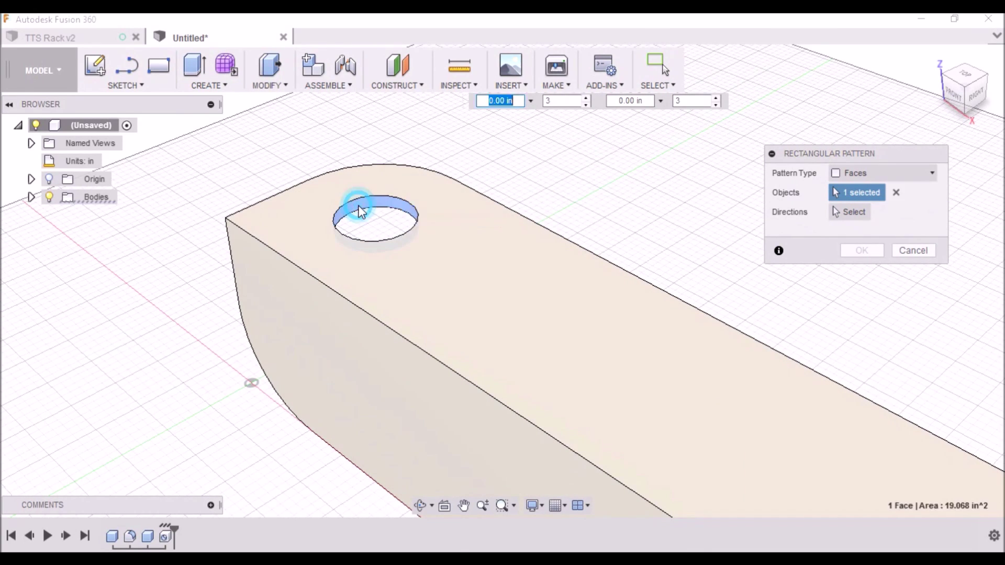
{"action": "scroll", "coordinate": [358, 217], "scroll_direction": "down", "scroll_amount": 2}
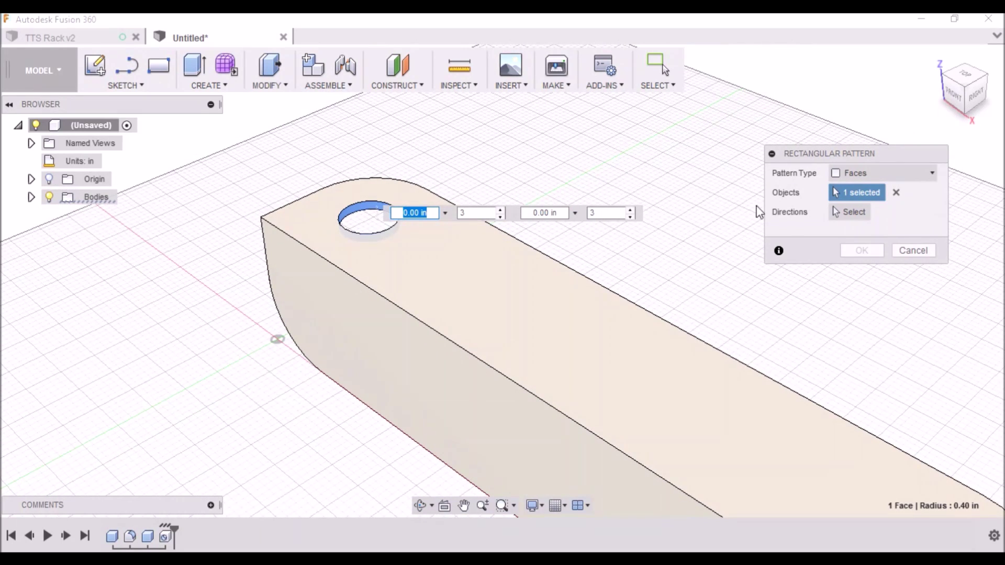
- Pattern the hole along the X axis over a 6 in extent with a quantity of 5
{"action": "left_click", "coordinate": [848, 216]}
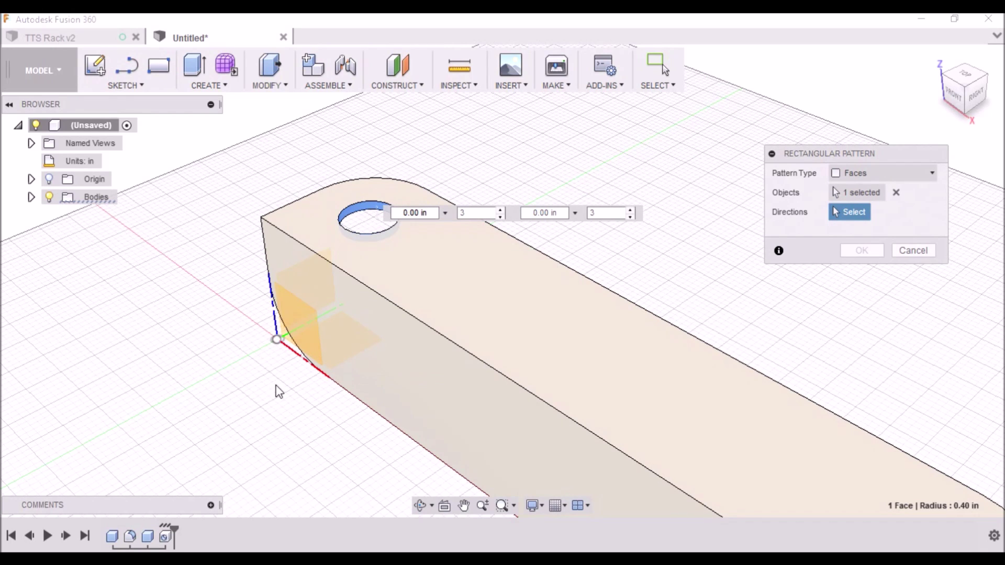
{"action": "left_click", "coordinate": [306, 368]}
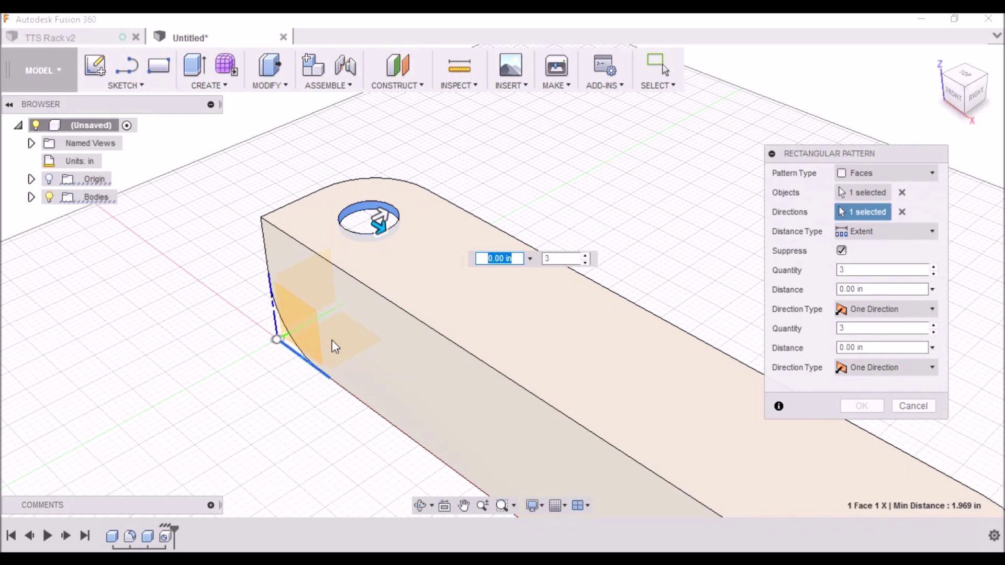
{"action": "key", "text": "Tab"}
{"action": "left_click_drag", "start_coordinate": [380, 224], "coordinate": [786, 425]}
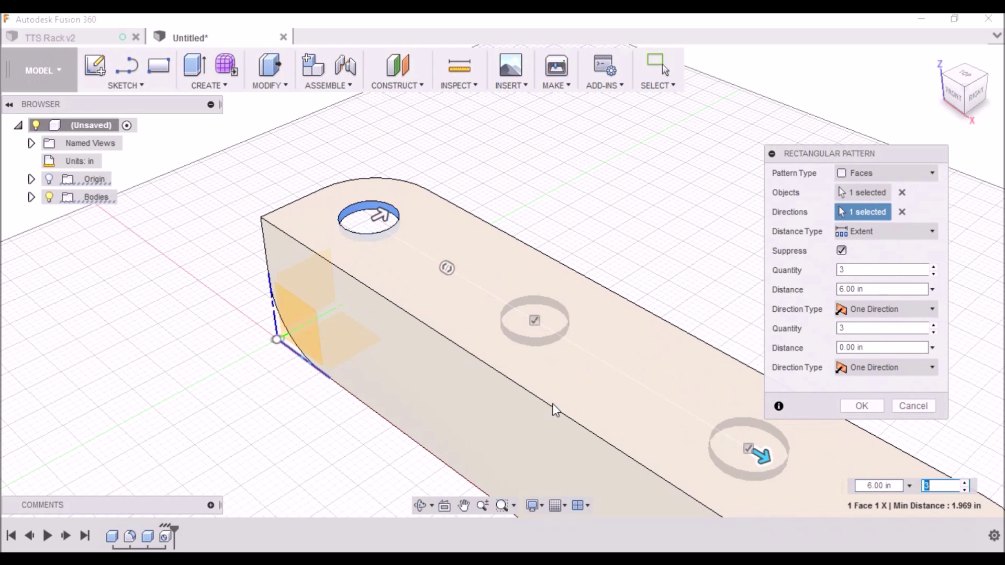
{"action": "scroll", "coordinate": [552, 407], "scroll_direction": "down", "scroll_amount": 5}
{"action": "left_click", "coordinate": [932, 487]}
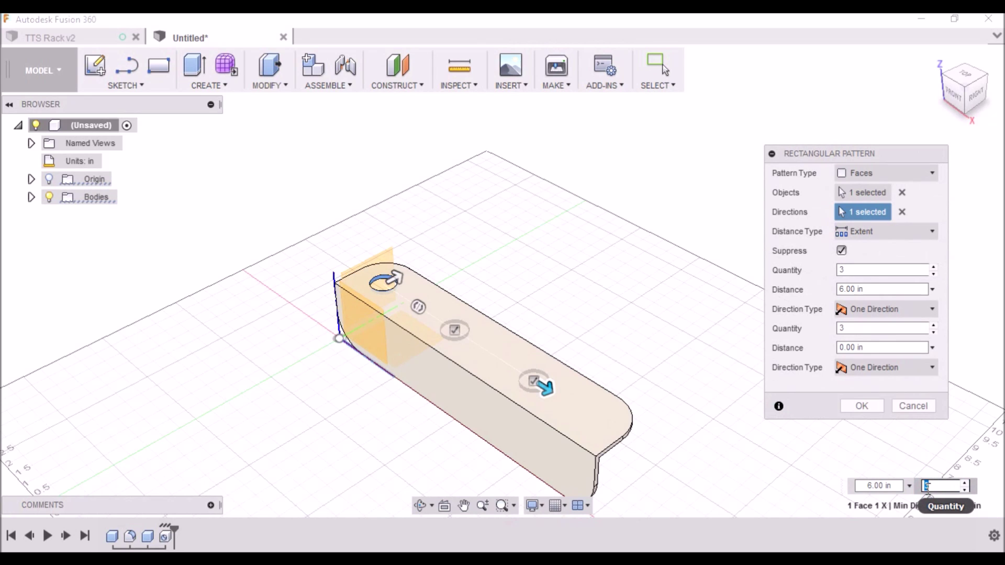
{"action": "type", "text": "5"}
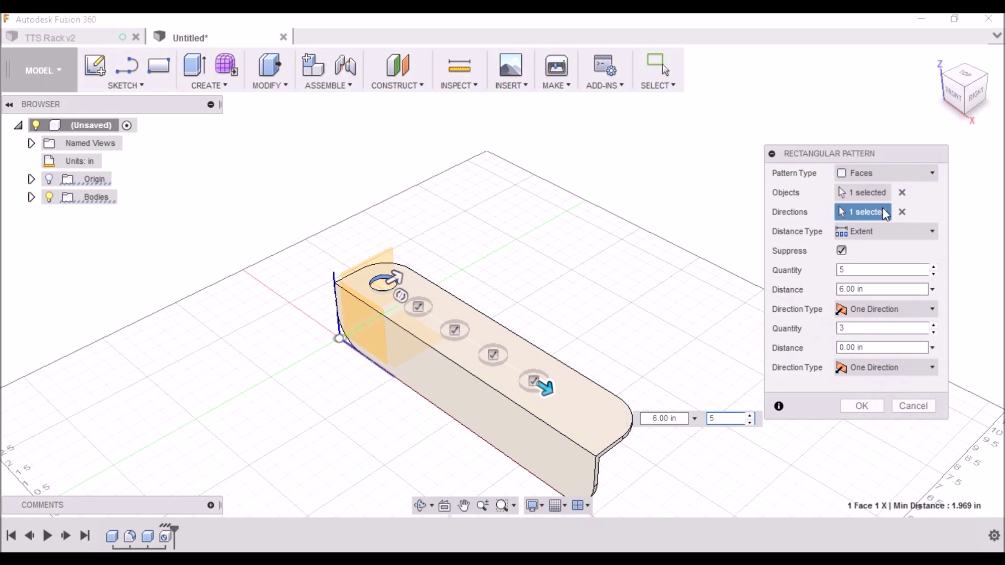
- Change the pattern's distance type to Spacing, set the distance to 2 in and create the pattern
{"action": "left_click", "coordinate": [929, 234]}
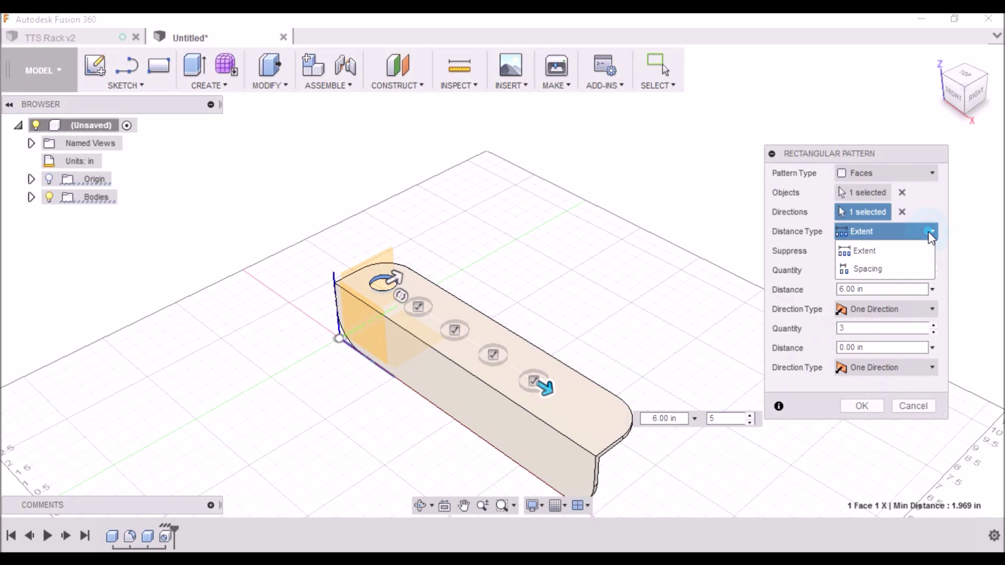
{"action": "left_click", "coordinate": [878, 269]}
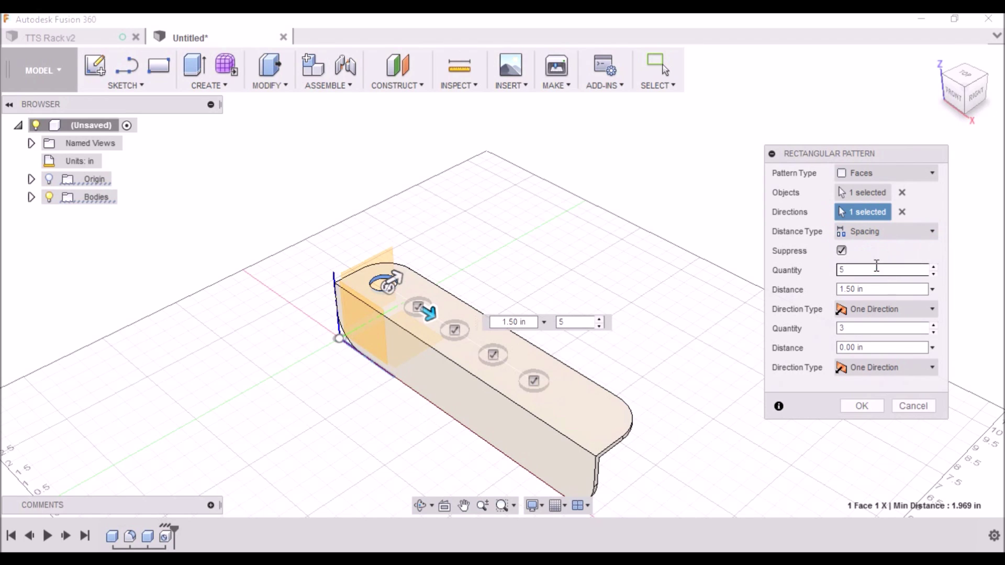
{"action": "left_click", "coordinate": [516, 319]}
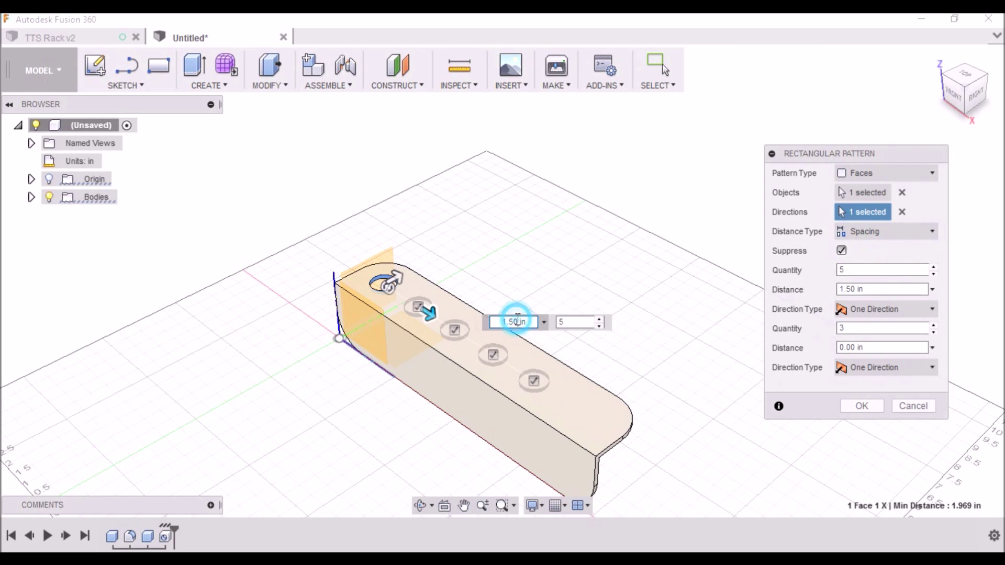
{"action": "left_click_drag", "start_coordinate": [509, 323], "coordinate": [502, 323]}
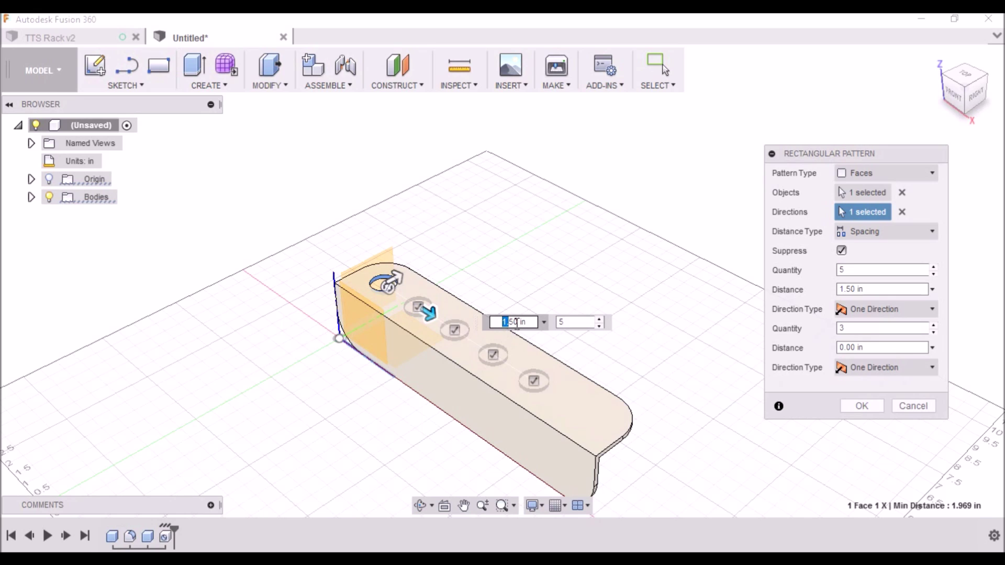
{"action": "left_click_drag", "start_coordinate": [517, 322], "coordinate": [492, 327]}
{"action": "type", "text": "2."}
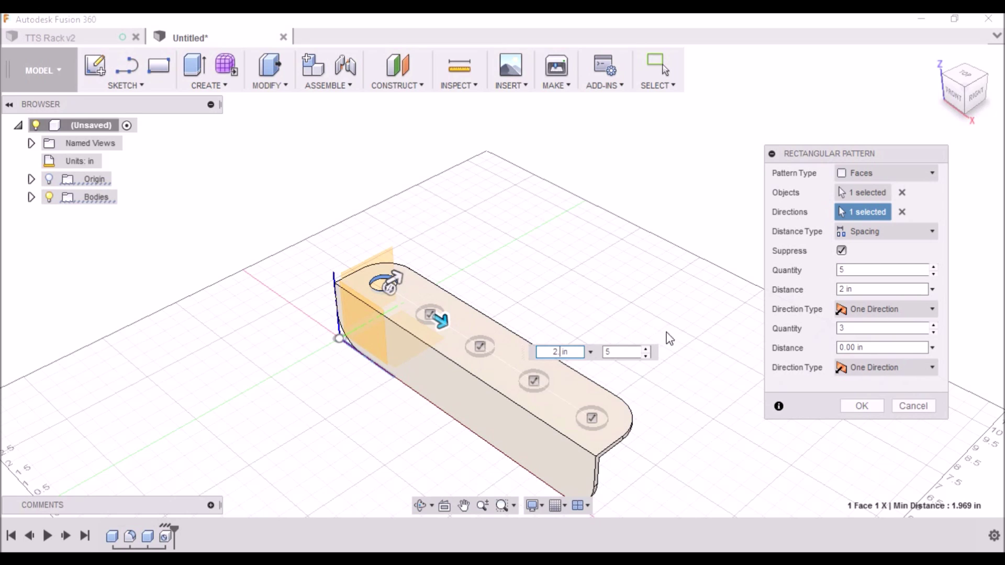
{"action": "left_click", "coordinate": [869, 409]}
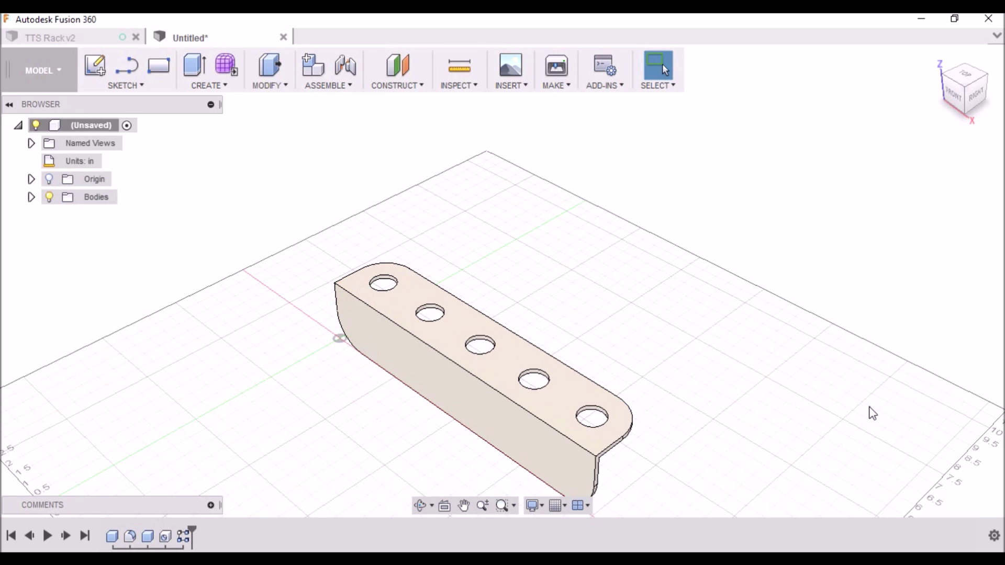
- Place a simple hole on the rack's tall vertical face, near its left end, viewed from the front
{"action": "left_click", "coordinate": [954, 96]}
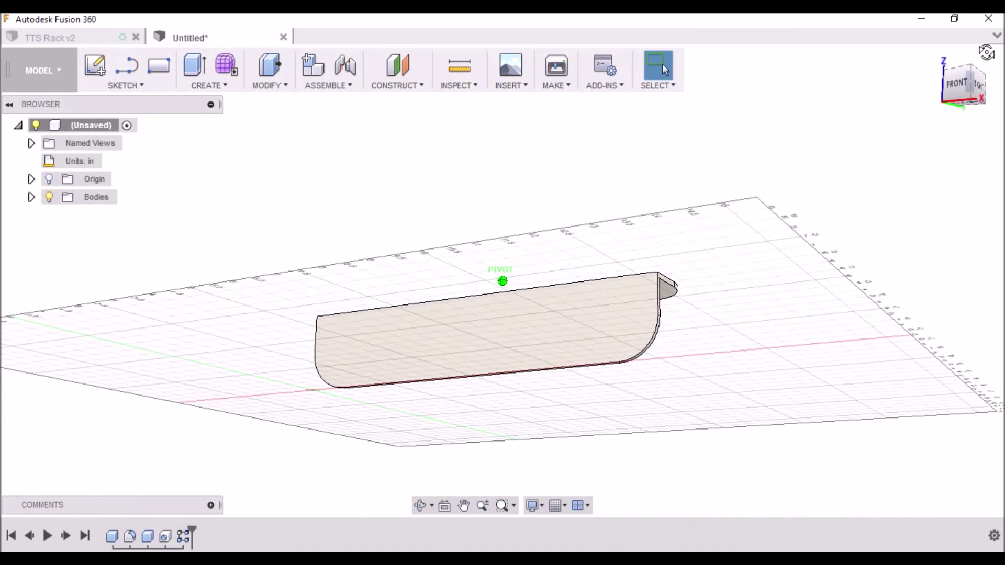
{"action": "mouse_move", "coordinate": [963, 85]}
{"action": "left_mouse_down"}
{"action": "mouse_move", "coordinate": [964, 131]}
{"action": "mouse_move", "coordinate": [962, 95]}
{"action": "left_mouse_up"}
{"action": "left_click", "coordinate": [963, 93]}
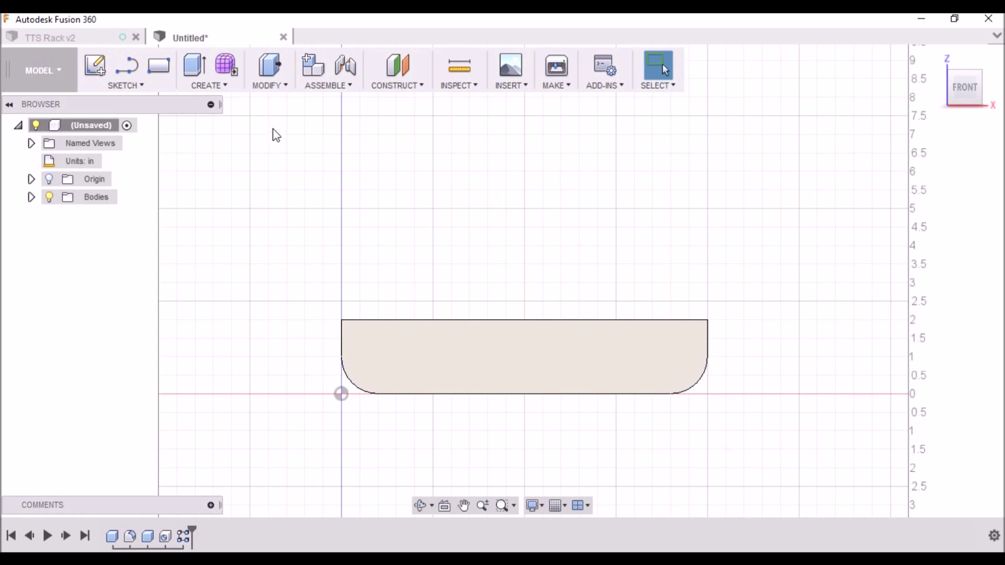
{"action": "left_click", "coordinate": [223, 88]}
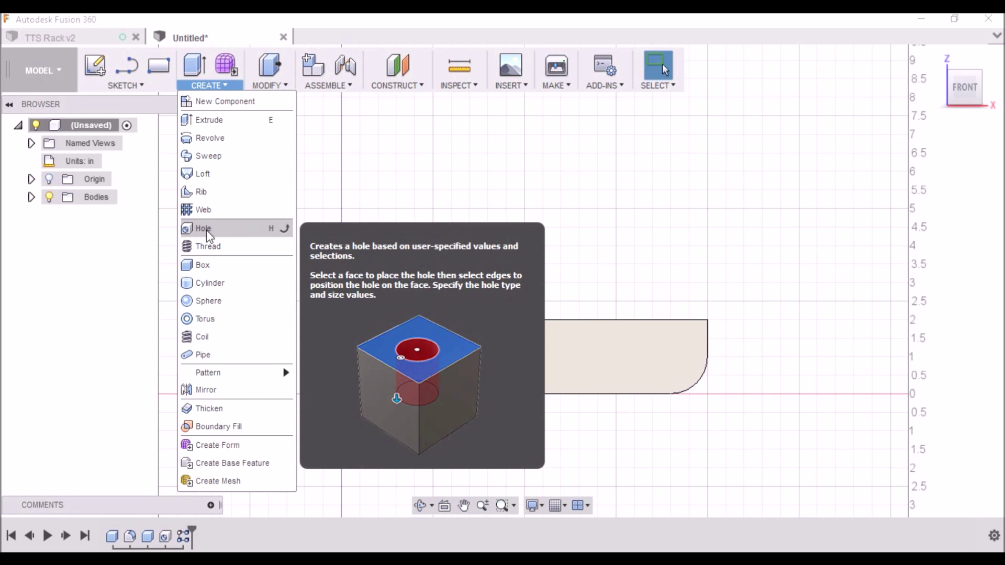
{"action": "left_click", "coordinate": [208, 230]}
{"action": "left_click", "coordinate": [524, 393]}
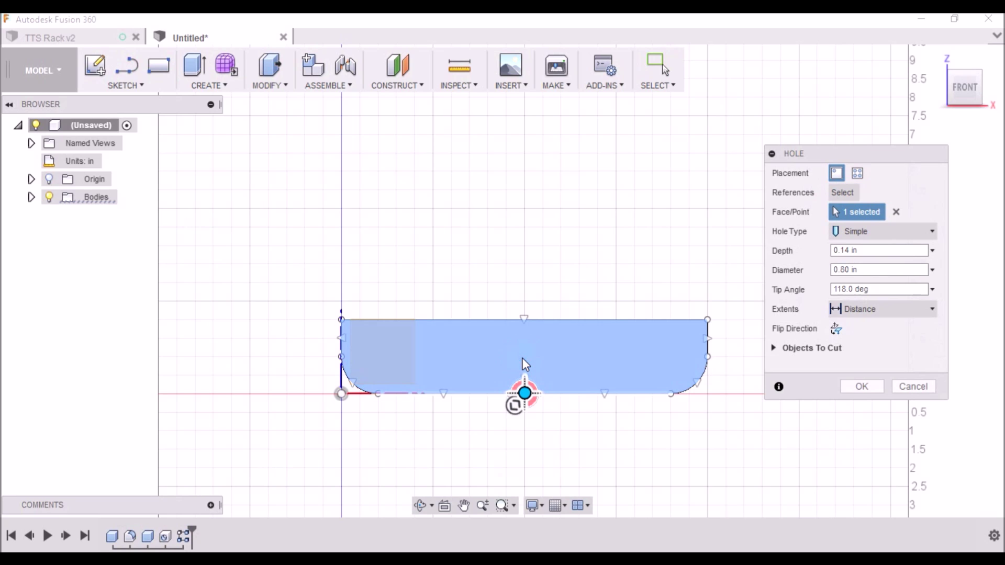
{"action": "left_click_drag", "start_coordinate": [526, 399], "coordinate": [422, 360]}
{"action": "scroll", "coordinate": [398, 377], "scroll_direction": "up", "scroll_amount": 5}
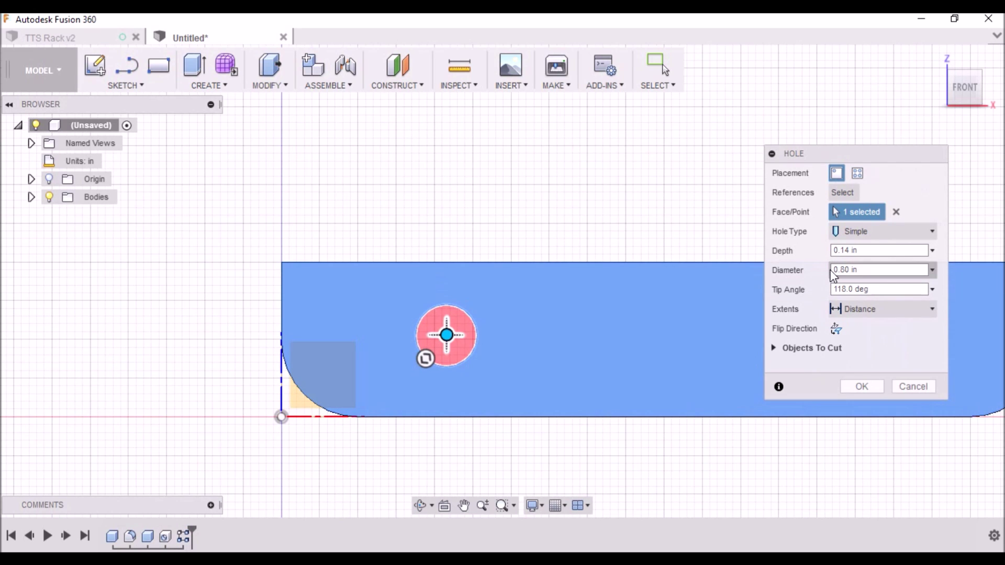
- Set the new hole's diameter to 0.1875 in
{"action": "double_click", "coordinate": [841, 270]}
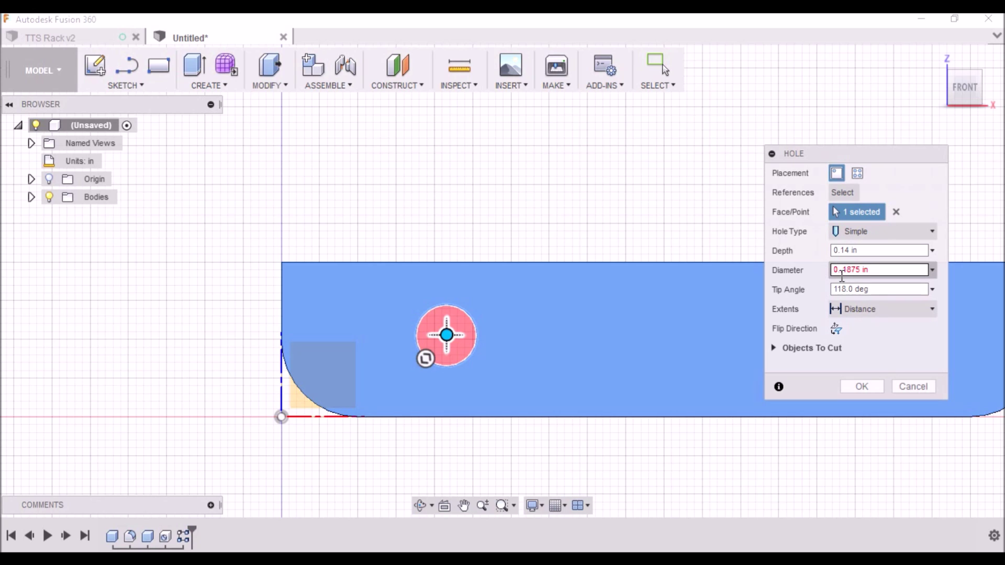
{"action": "left_click", "coordinate": [841, 270]}
{"action": "type", "text": "1"}
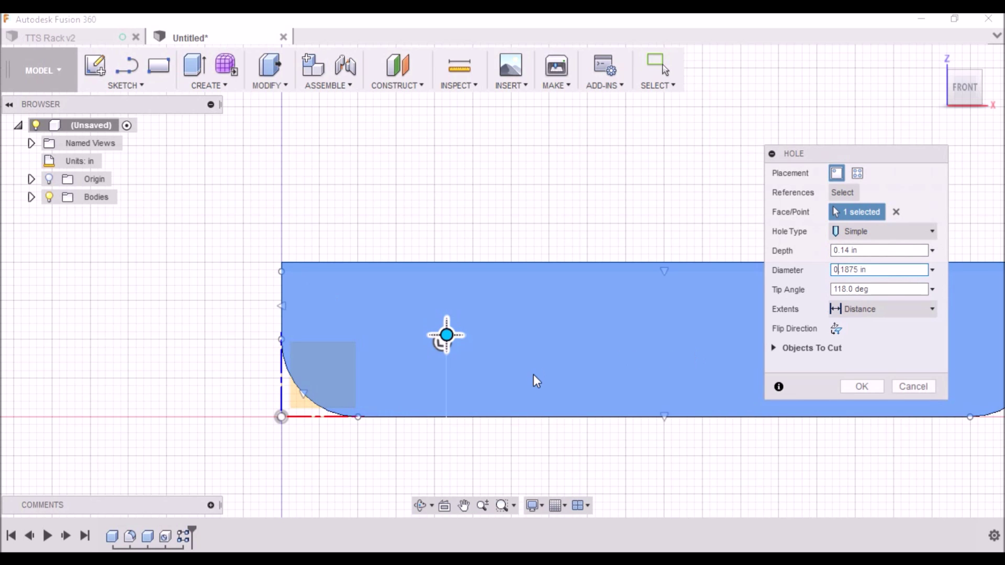
{"action": "scroll", "coordinate": [430, 345], "scroll_direction": "up", "scroll_amount": 1}
{"action": "scroll", "coordinate": [430, 344], "scroll_direction": "up", "scroll_amount": 2}
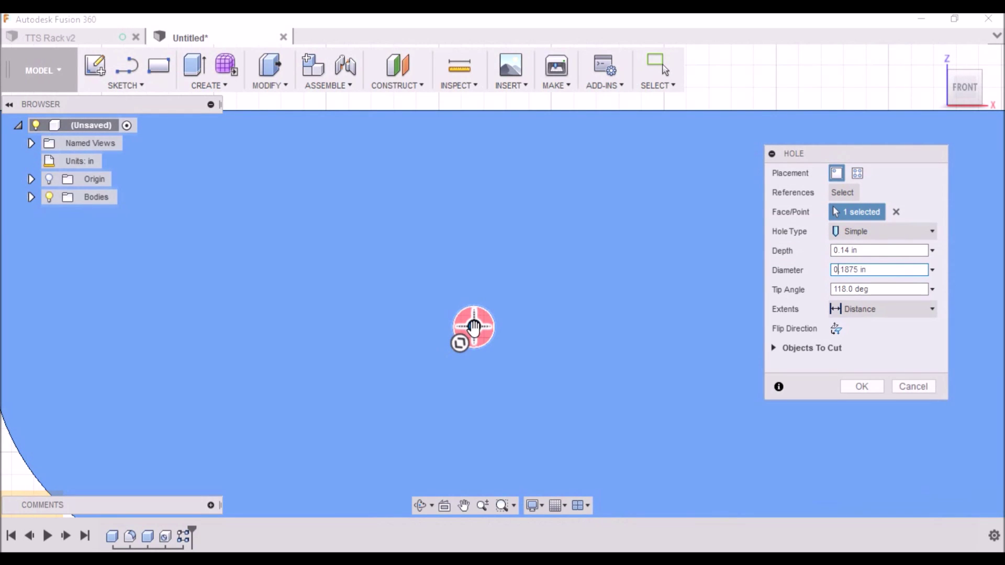
{"action": "scroll", "coordinate": [473, 328], "scroll_direction": "down", "scroll_amount": 3}
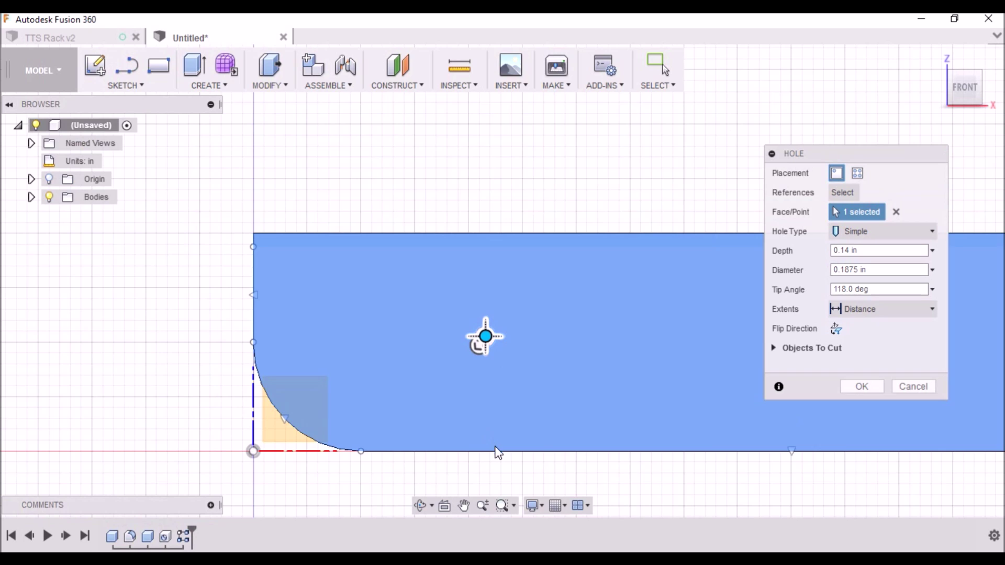
- Position the hole 1.25 in from the bottom edge and 1.25 in from the left edge of the face, and create it
{"action": "left_click", "coordinate": [491, 453]}
{"action": "type", "text": "1.25"}
{"action": "key", "text": "Return"}
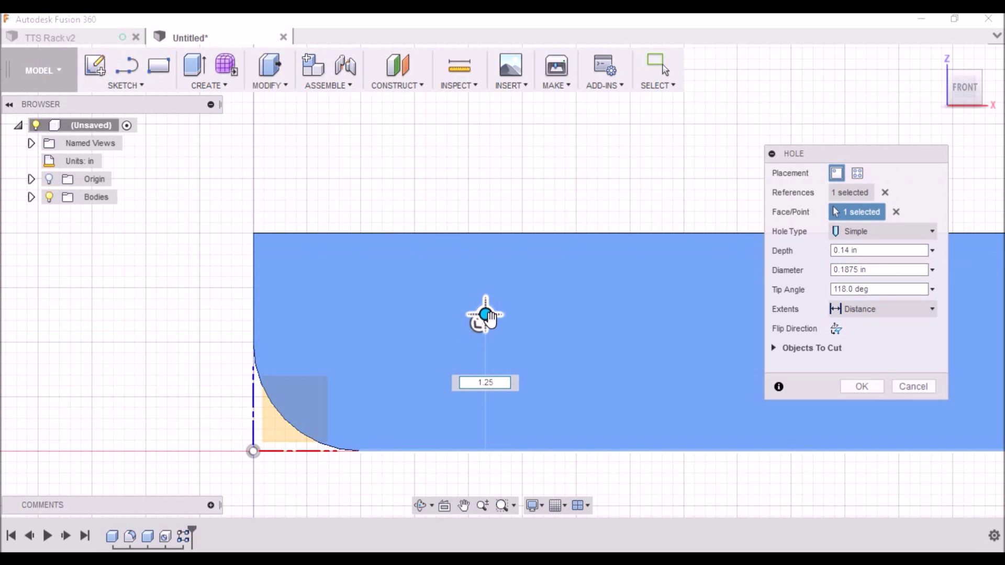
{"action": "left_click", "coordinate": [256, 319]}
{"action": "type", "text": "1.25"}
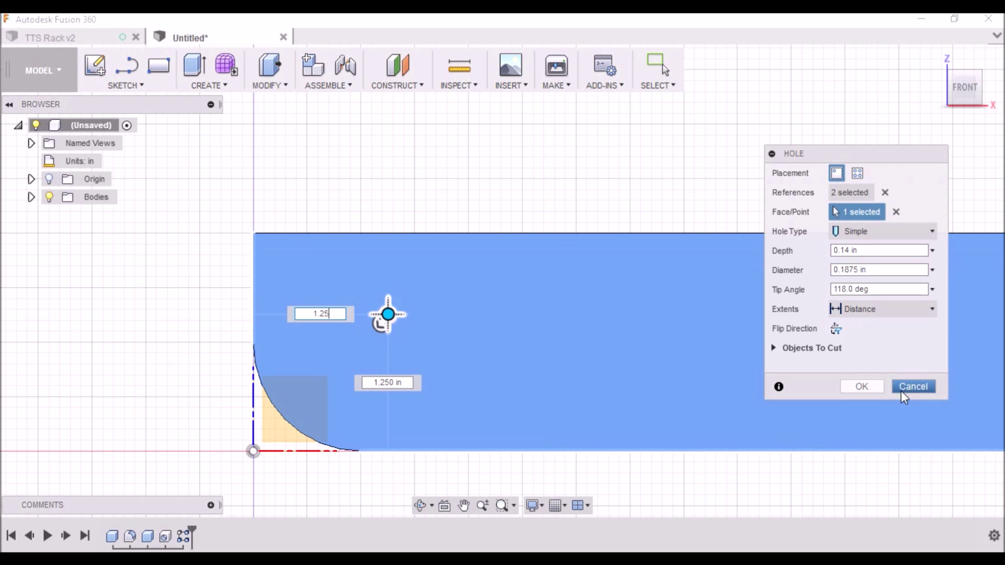
{"action": "left_click", "coordinate": [862, 387]}
- Start a rectangular pattern of type Faces on the small hole's inner cylindrical face and enter a quantity of 2
{"action": "scroll", "coordinate": [366, 346], "scroll_direction": "down", "scroll_amount": 4}
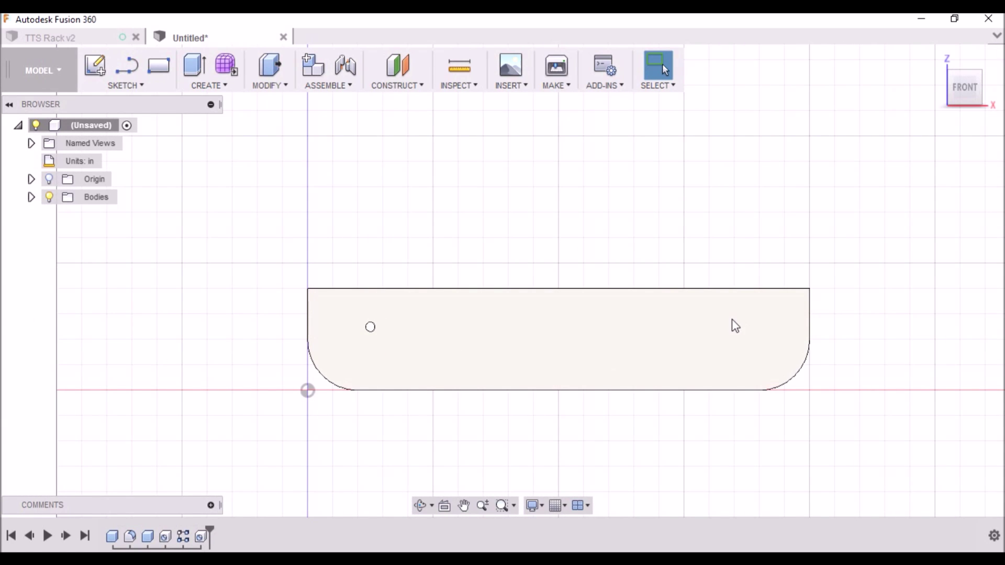
{"action": "middle_click_drag", "start_coordinate": [361, 346], "coordinate": [338, 347], "text": "shift"}
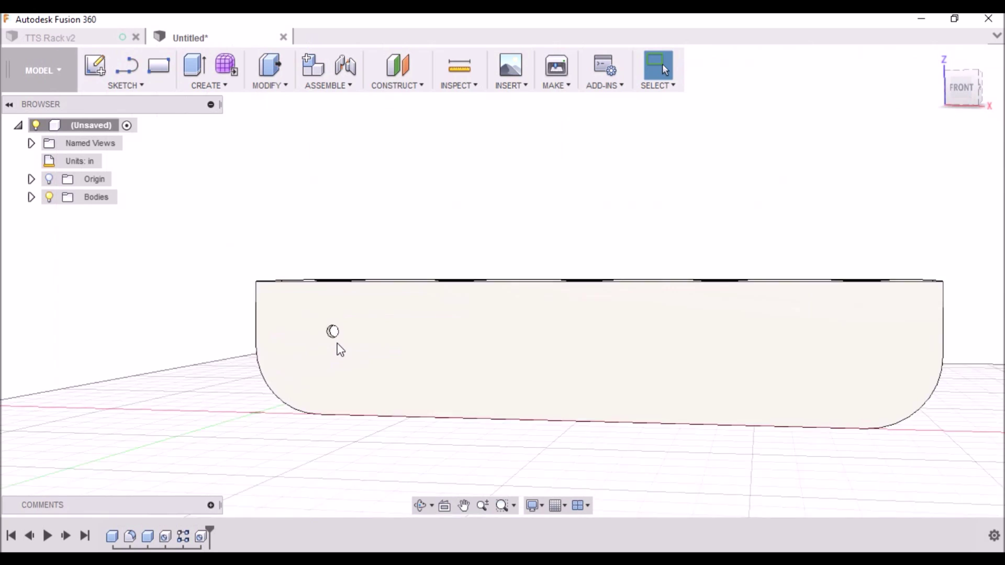
{"action": "scroll", "coordinate": [338, 347], "scroll_direction": "down", "scroll_amount": 2}
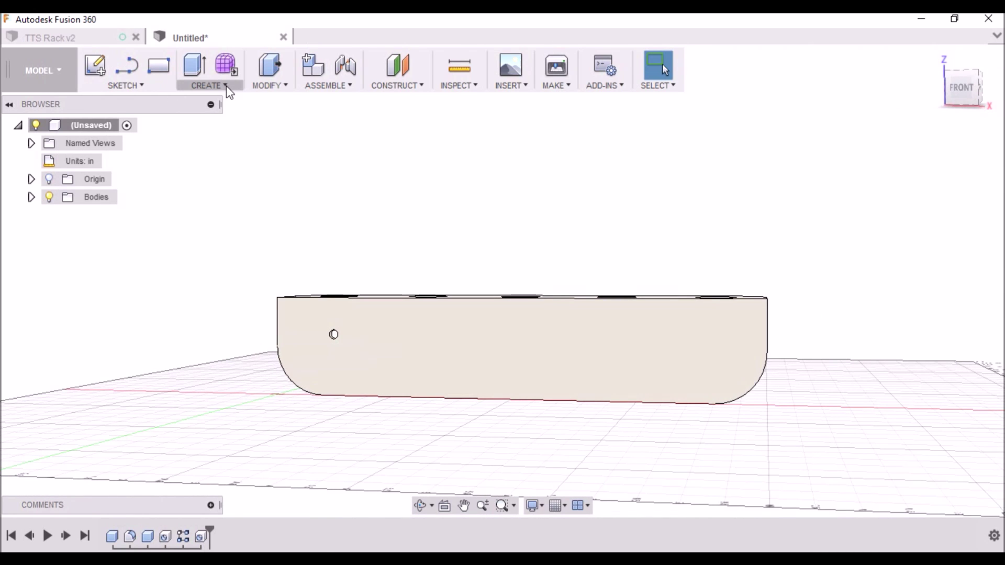
{"action": "left_click", "coordinate": [209, 85]}
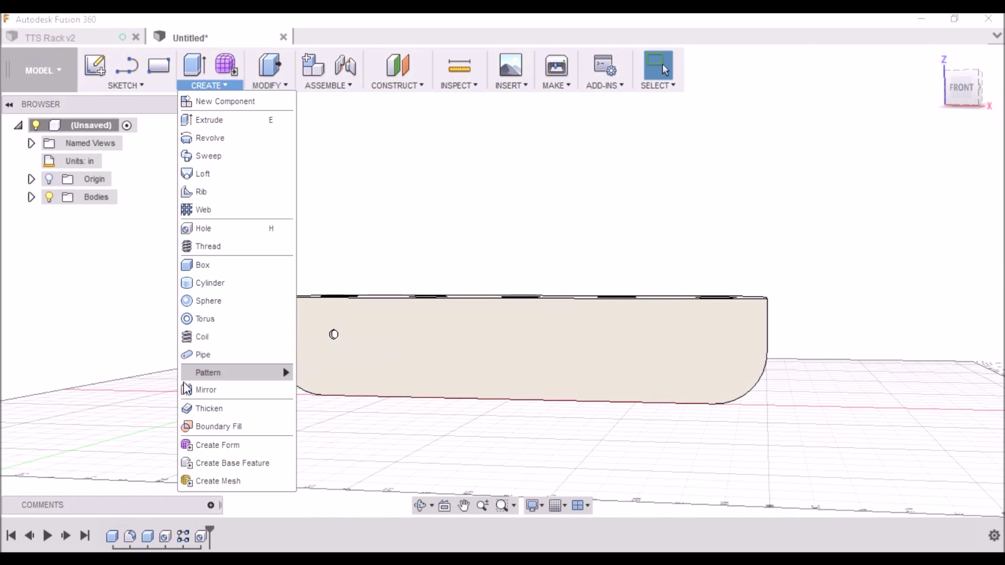
{"action": "mouse_move", "coordinate": [196, 373]}
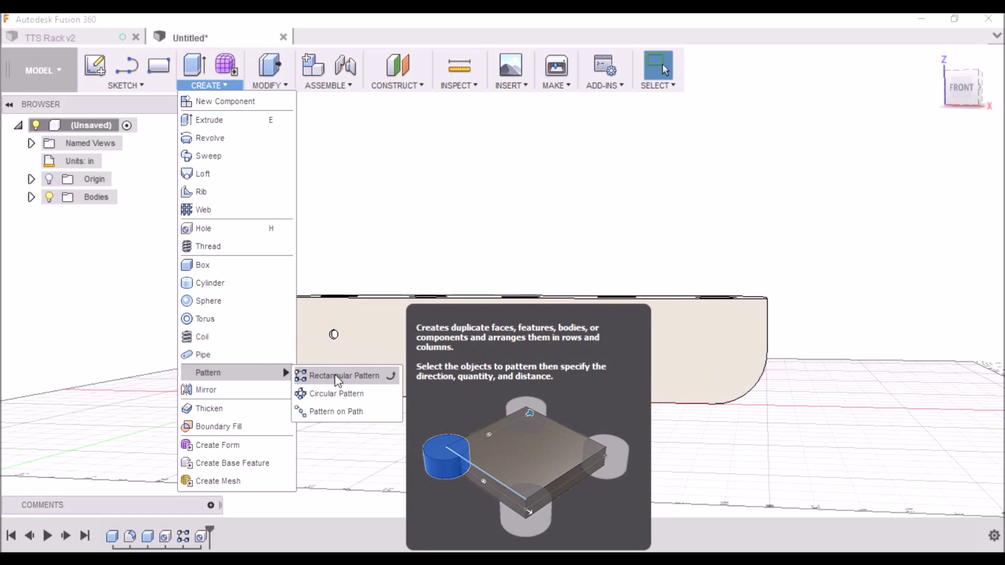
{"action": "left_click", "coordinate": [335, 377]}
{"action": "scroll", "coordinate": [334, 350], "scroll_direction": "up", "scroll_amount": 5}
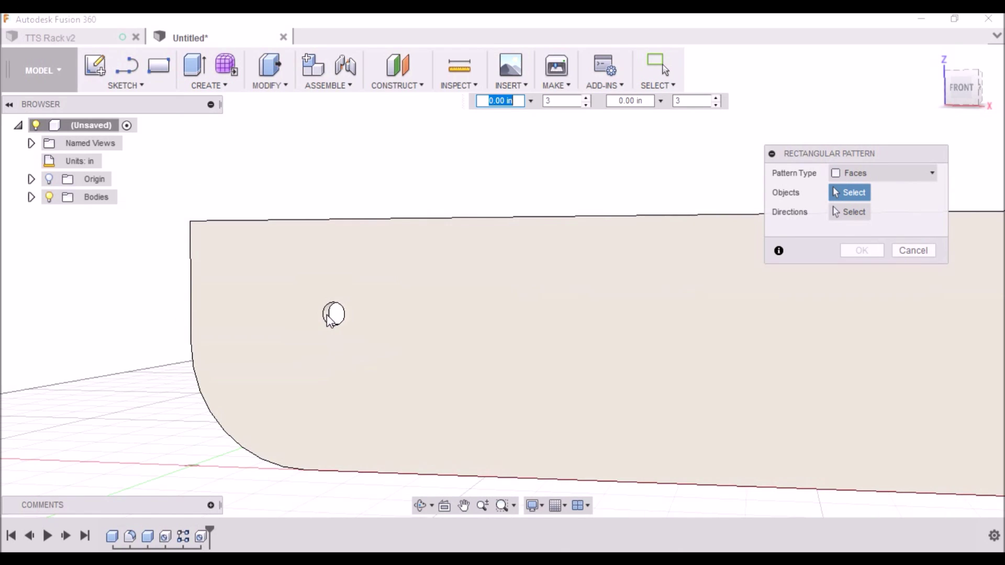
{"action": "left_click", "coordinate": [333, 314]}
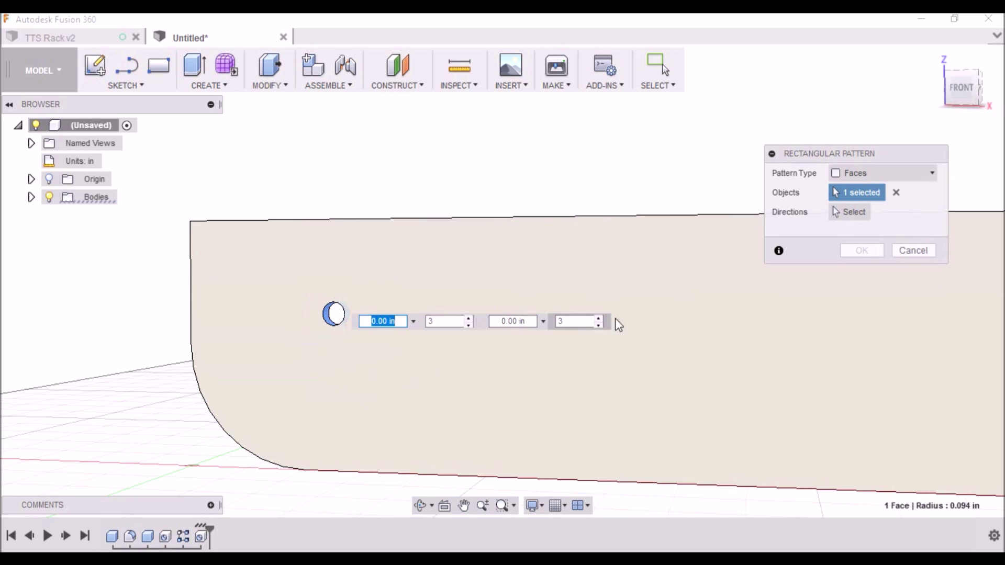
{"action": "left_click", "coordinate": [437, 321]}
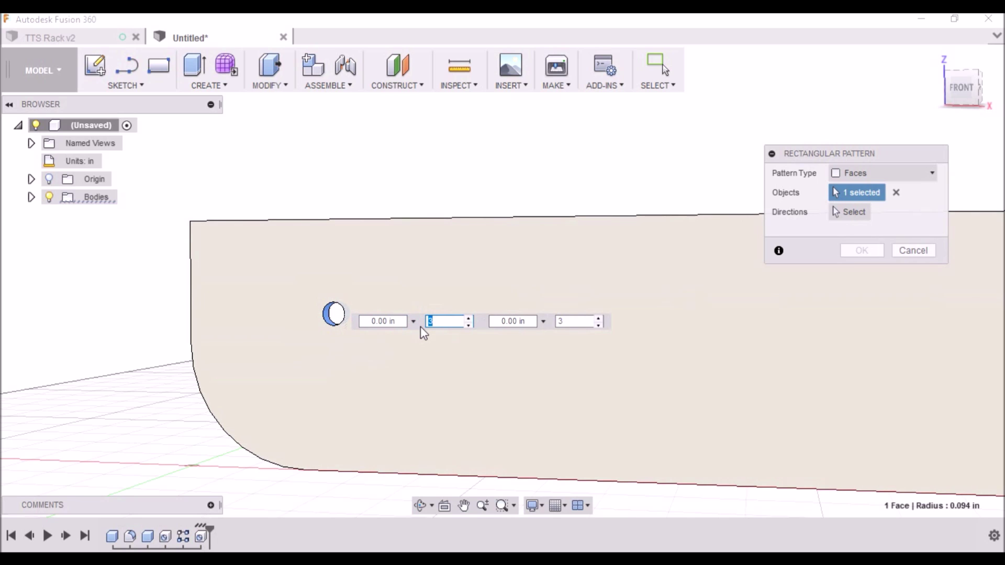
{"action": "scroll", "coordinate": [424, 332], "scroll_direction": "down", "scroll_amount": 5}
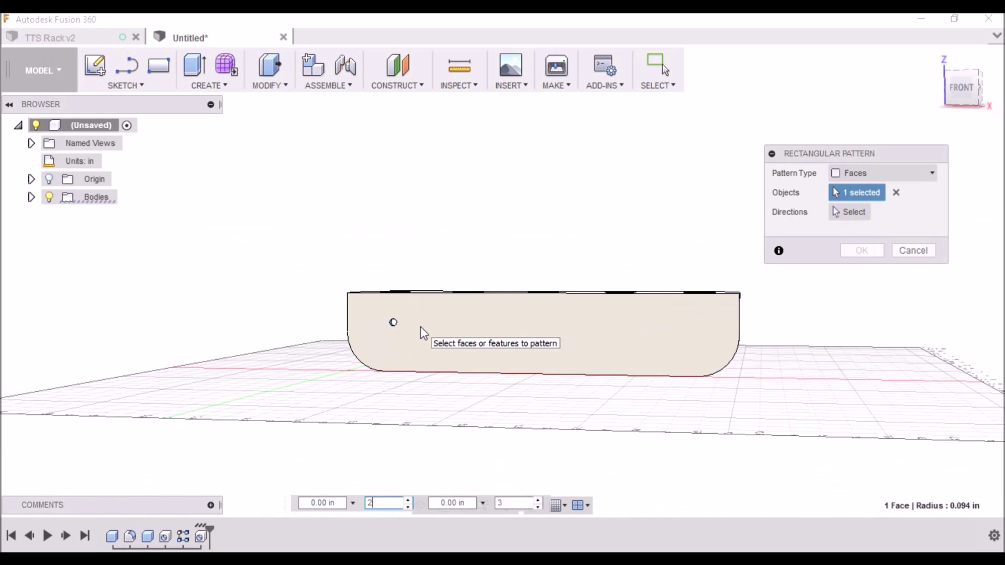
- Pattern the small hole along the X axis with a quantity of 2 and a distance of 8 in
{"action": "left_click", "coordinate": [863, 211]}
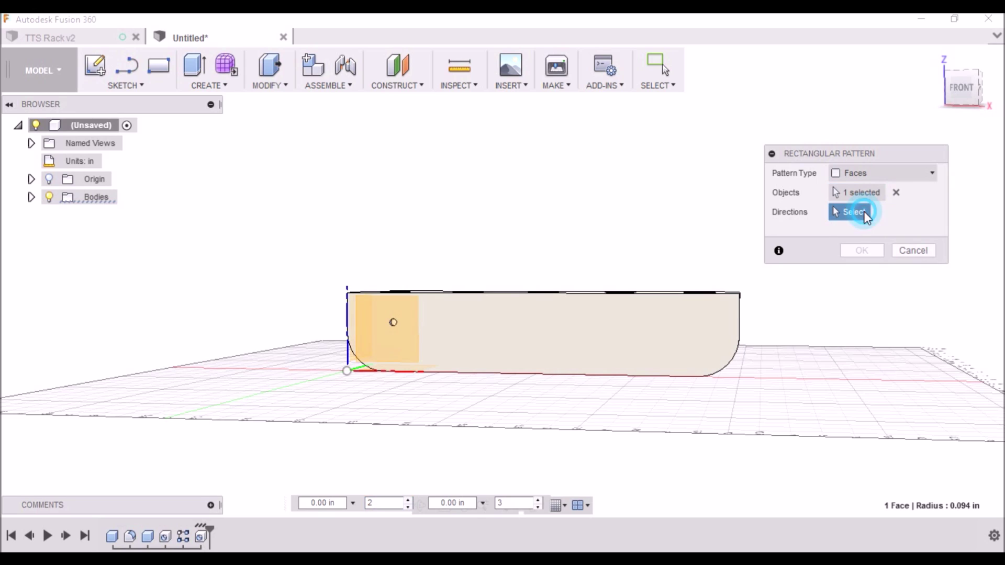
{"action": "left_click", "coordinate": [414, 379]}
{"action": "key", "text": "Tab"}
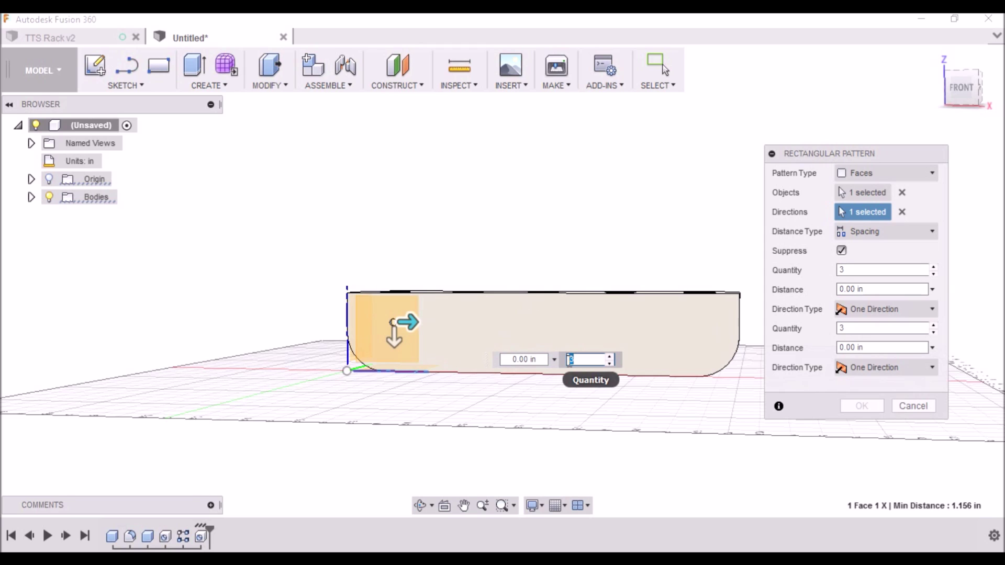
{"action": "type", "text": "2"}
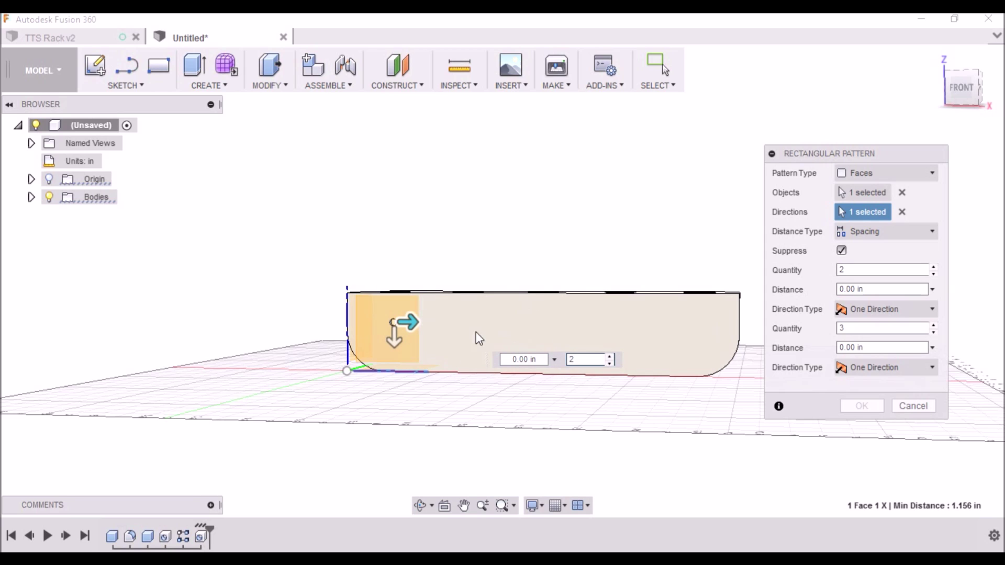
{"action": "left_click_drag", "start_coordinate": [403, 322], "coordinate": [732, 325]}
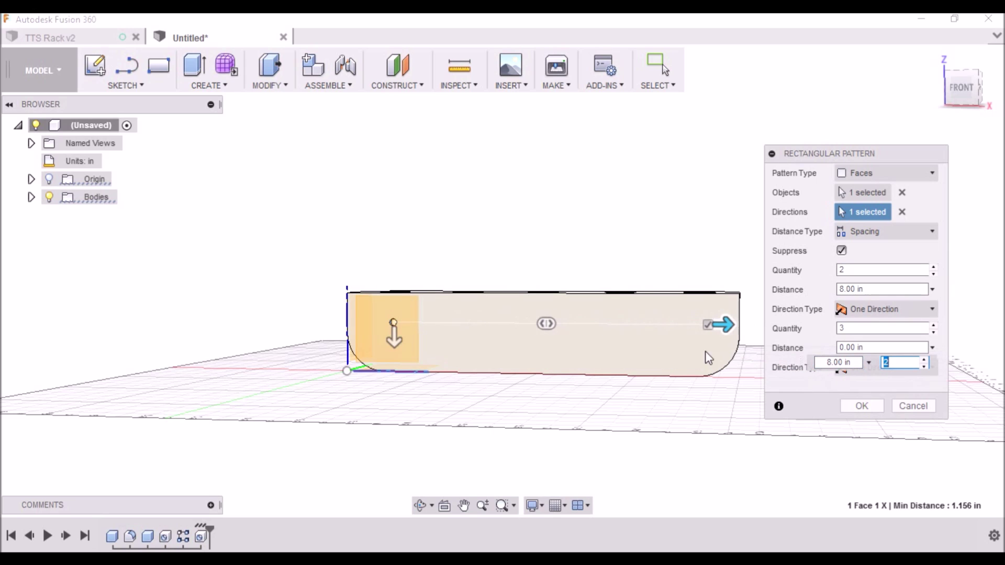
- Change the pattern's distance type to Extent, set the distance to 7.5 in and create the pattern
{"action": "scroll", "coordinate": [511, 370], "scroll_direction": "down", "scroll_amount": 3}
{"action": "middle_click_drag", "start_coordinate": [980, 102], "coordinate": [1000, 84], "text": "shift"}
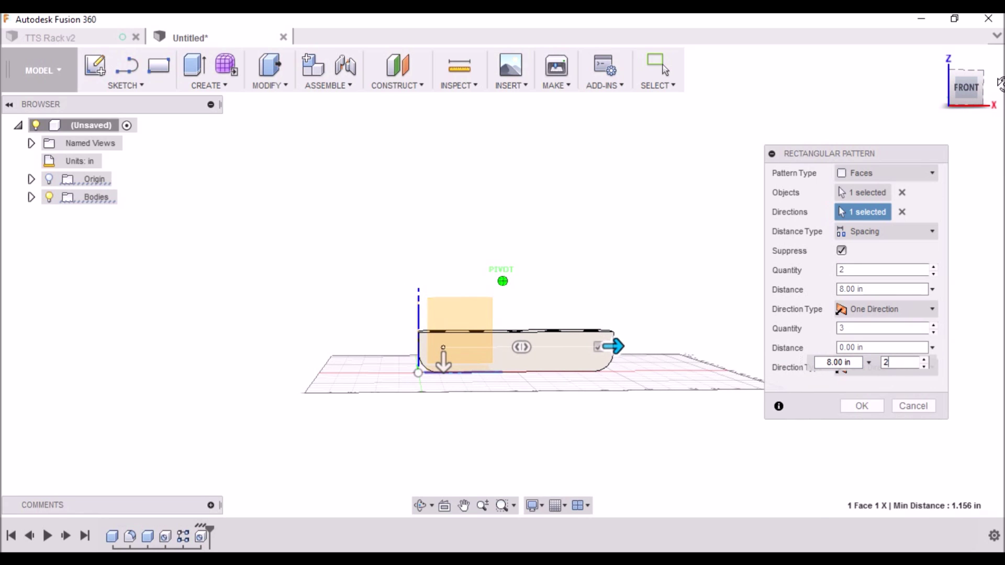
{"action": "scroll", "coordinate": [602, 353], "scroll_direction": "up", "scroll_amount": 5}
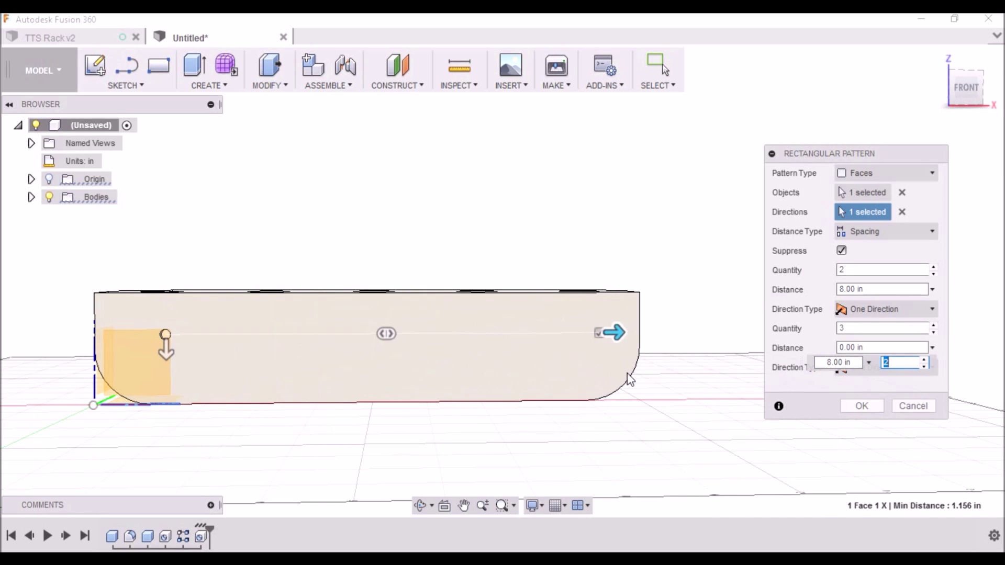
{"action": "left_click", "coordinate": [288, 373]}
{"action": "left_click_drag", "start_coordinate": [288, 372], "coordinate": [282, 377]}
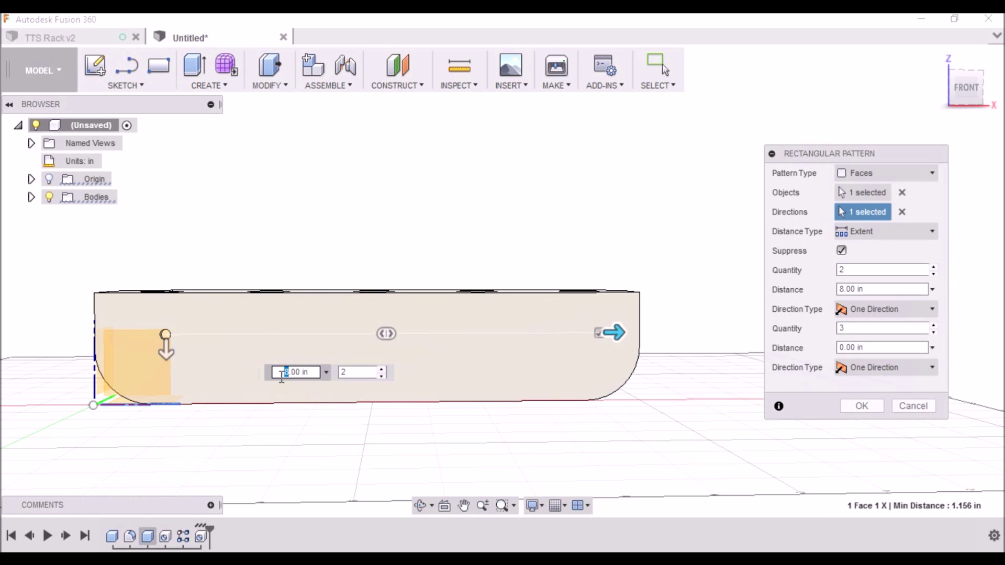
{"action": "type", "text": "7"}
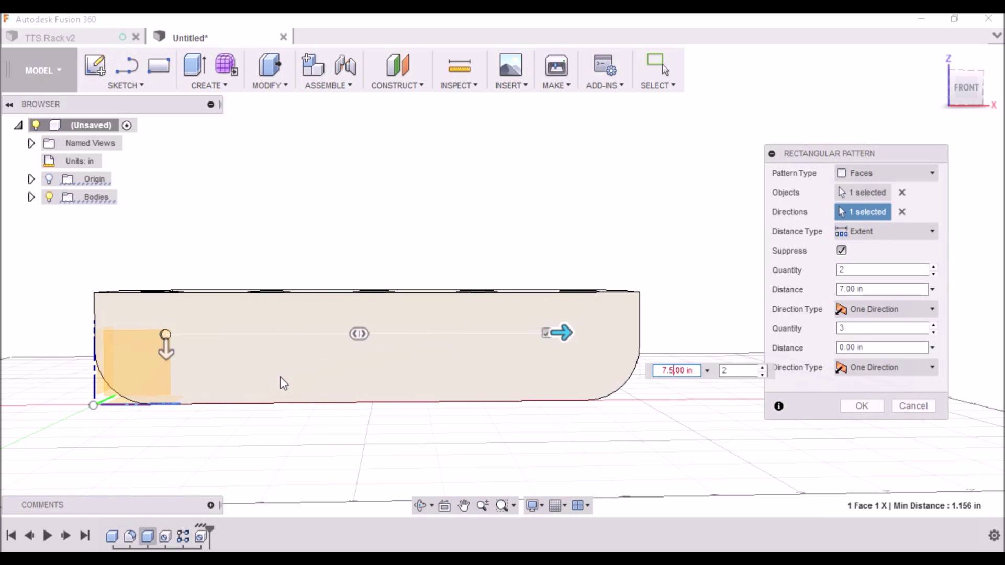
{"action": "type", "text": ".5"}
{"action": "key", "text": "Delete"}
{"action": "key", "text": "Delete"}
{"action": "key", "text": "Delete"}
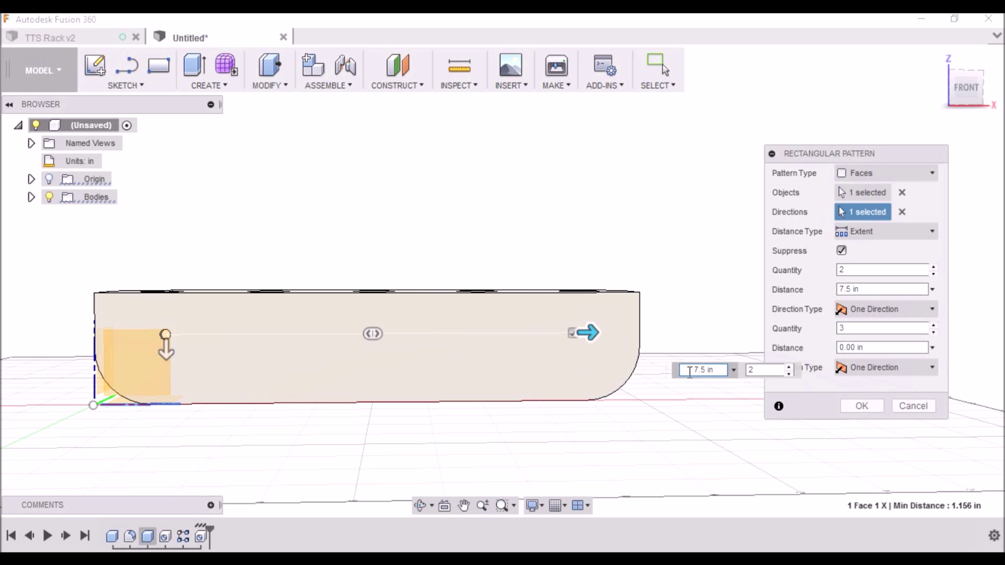
{"action": "left_click", "coordinate": [862, 407]}
{"action": "mouse_move", "coordinate": [963, 88]}
{"action": "left_mouse_down"}
{"action": "mouse_move", "coordinate": [942, 90]}
{"action": "mouse_move", "coordinate": [968, 74]}
{"action": "mouse_move", "coordinate": [954, 92]}
{"action": "mouse_move", "coordinate": [971, 92]}
{"action": "mouse_move", "coordinate": [961, 79]}
{"action": "mouse_move", "coordinate": [966, 100]}
{"action": "mouse_move", "coordinate": [963, 92]}
{"action": "left_mouse_up"}
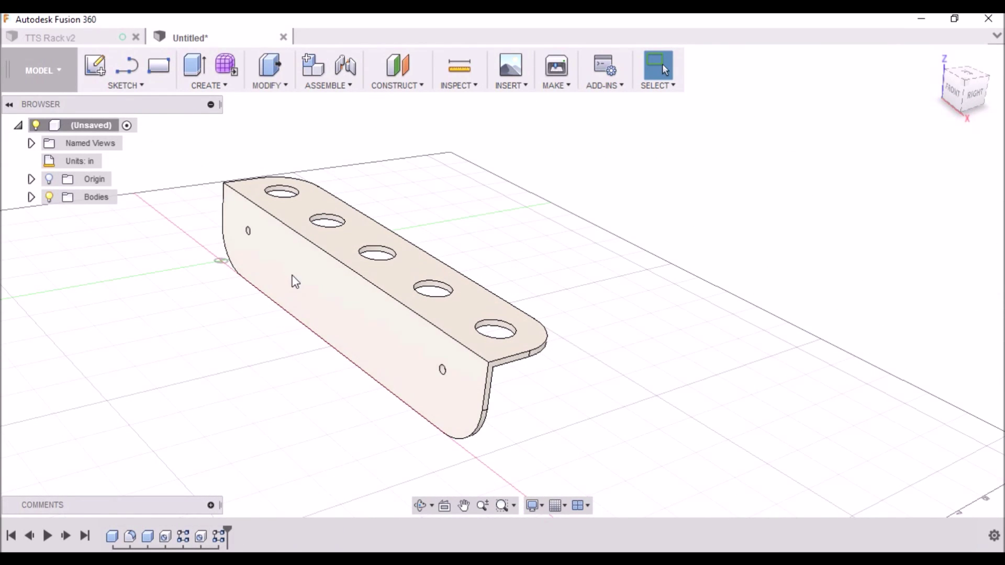
{"action": "scroll", "coordinate": [581, 422], "scroll_direction": "down", "scroll_amount": 5}
{"action": "scroll", "coordinate": [402, 371], "scroll_direction": "up", "scroll_amount": 3}
{"action": "left_click", "coordinate": [942, 56]}
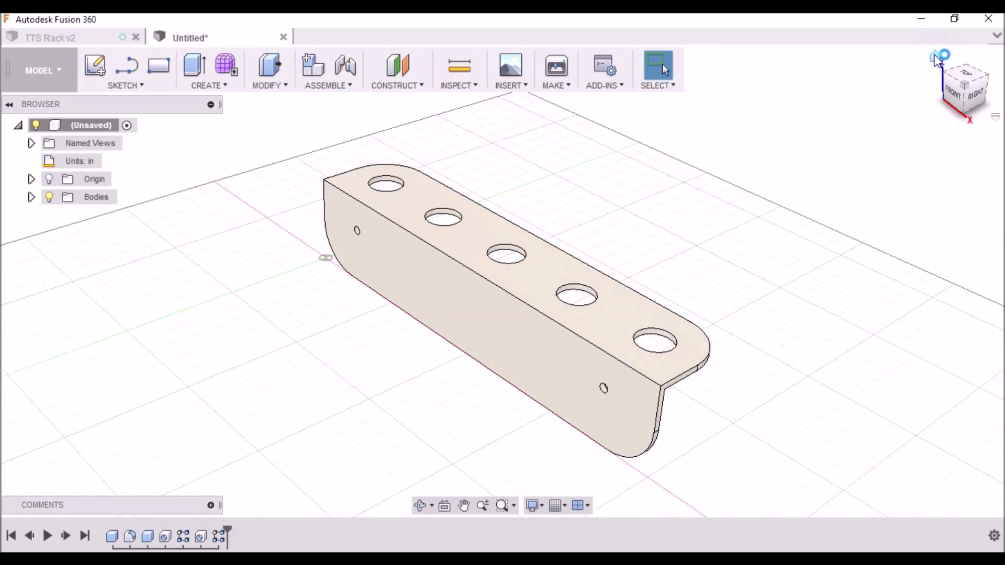
{"action": "scroll", "coordinate": [368, 367], "scroll_direction": "down", "scroll_amount": 2}
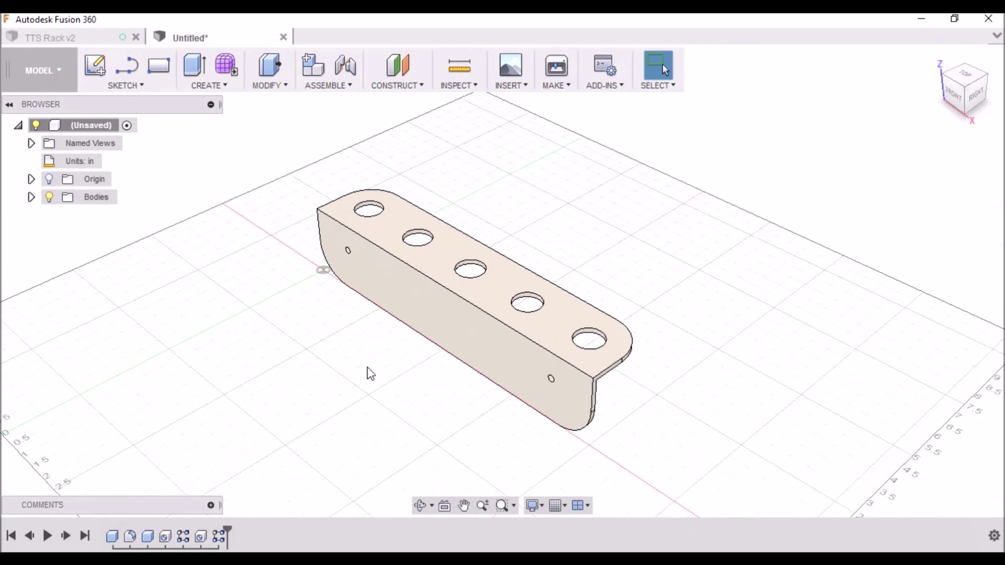
- Switch to the TTS Rack v2 document and open it in the CAM workspace
{"action": "left_click", "coordinate": [56, 71]}
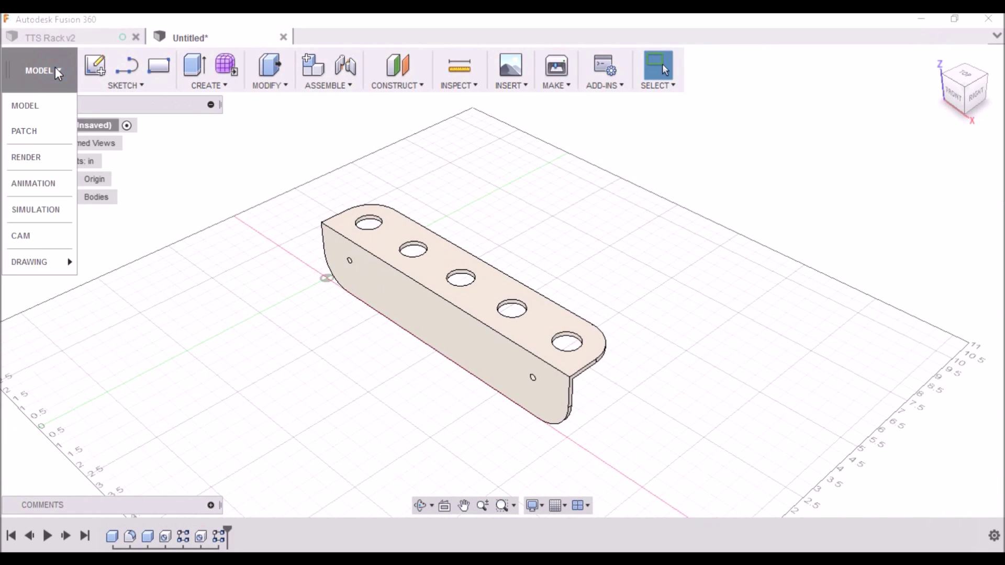
{"action": "left_click", "coordinate": [70, 40]}
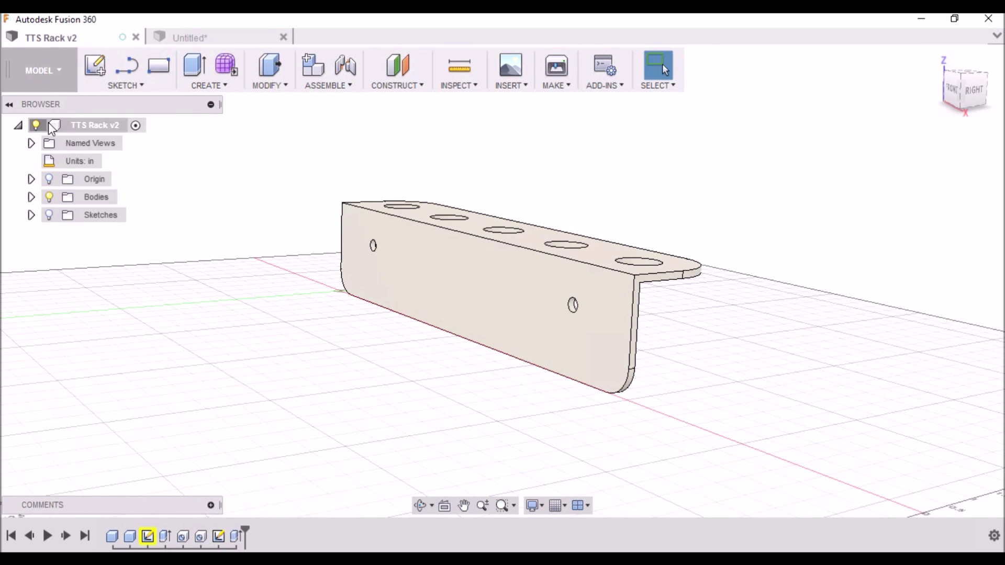
{"action": "left_click", "coordinate": [43, 70]}
{"action": "left_click", "coordinate": [30, 234]}
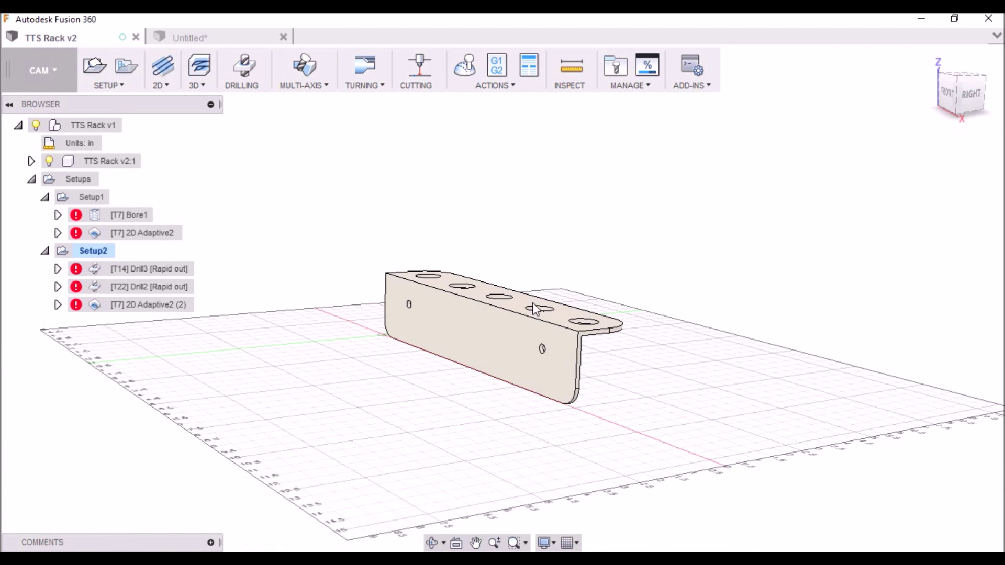
- Display the toolpath of the Bore1 operation in Setup1 on the rack's five tool holes
{"action": "left_click_drag", "start_coordinate": [949, 96], "coordinate": [953, 123]}
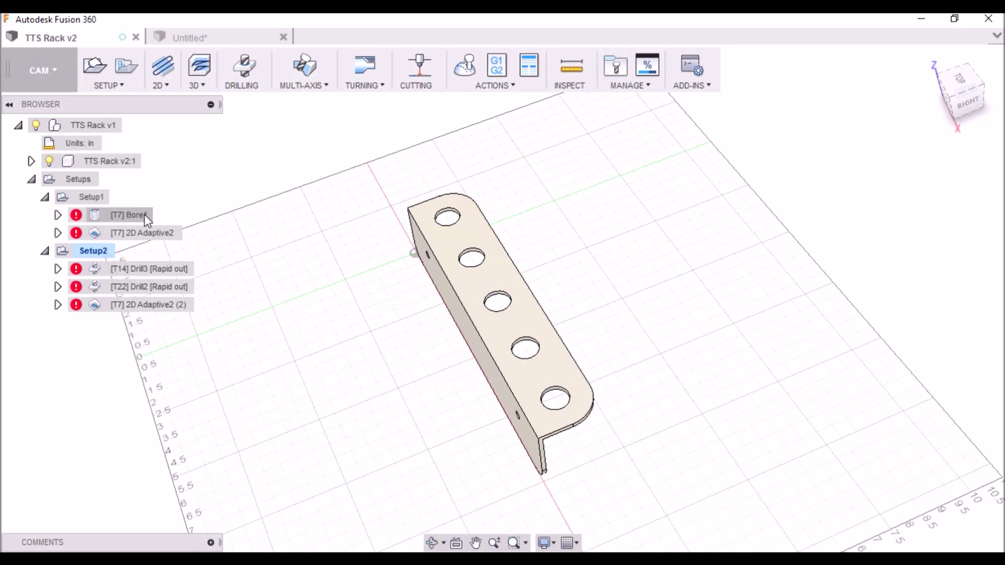
{"action": "left_click", "coordinate": [131, 215]}
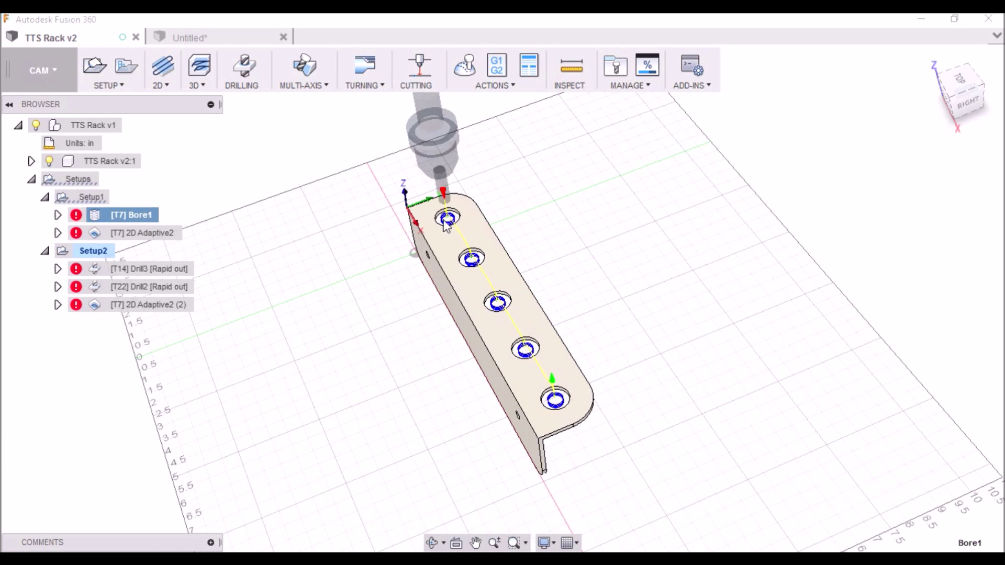
{"action": "left_click", "coordinate": [176, 89]}
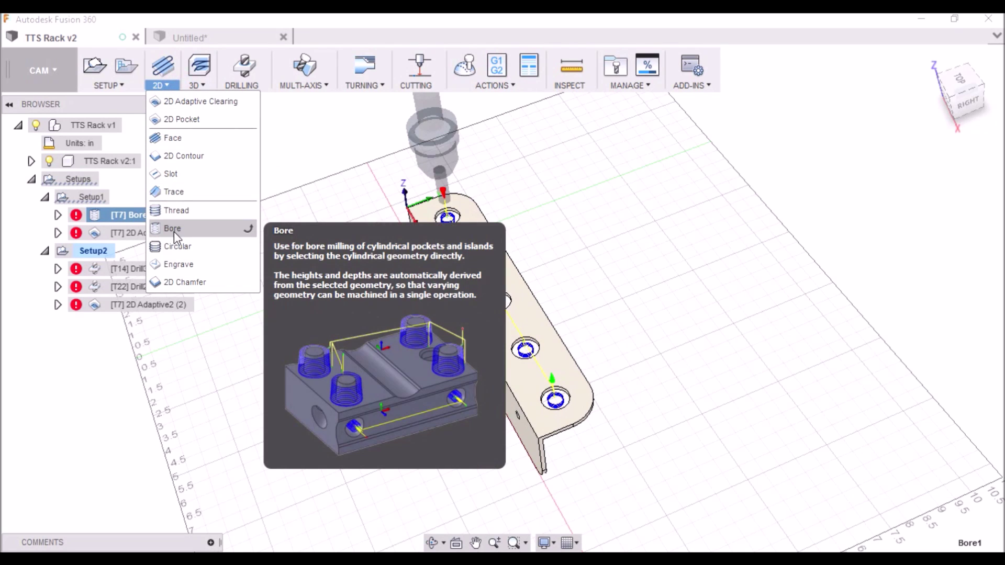
{"action": "left_click", "coordinate": [296, 137]}
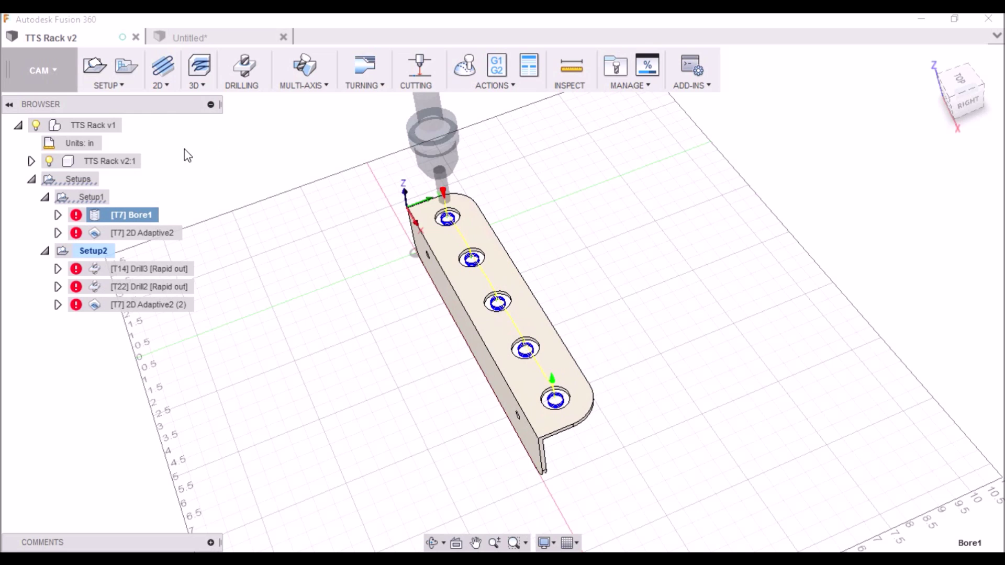
- Open the Bore1 operation for editing, review its tool and passes settings against the hole toolpaths, and accept the operation
{"action": "right_click", "coordinate": [136, 215]}
{"action": "left_click", "coordinate": [164, 223]}
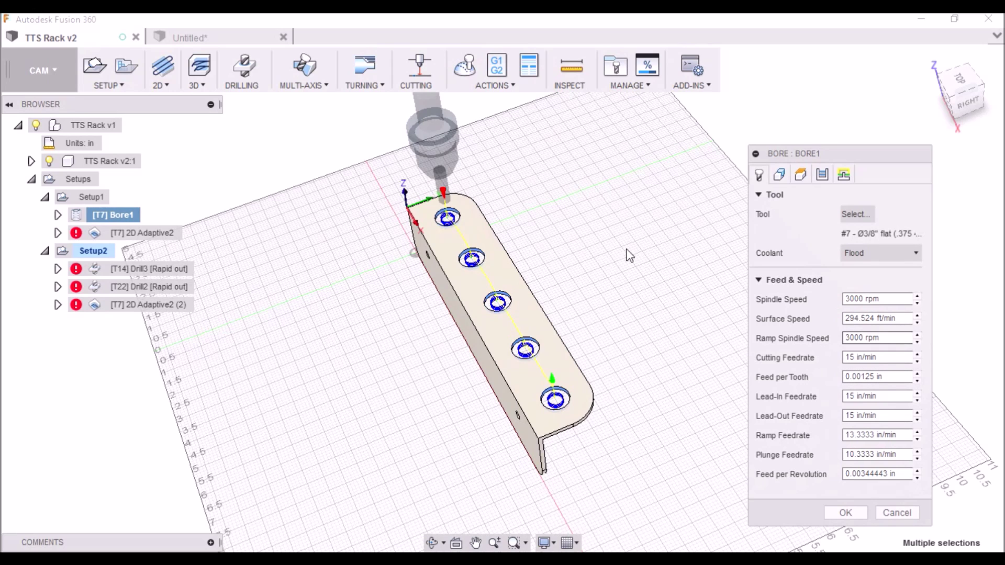
{"action": "scroll", "coordinate": [492, 287], "scroll_direction": "up", "scroll_amount": 5}
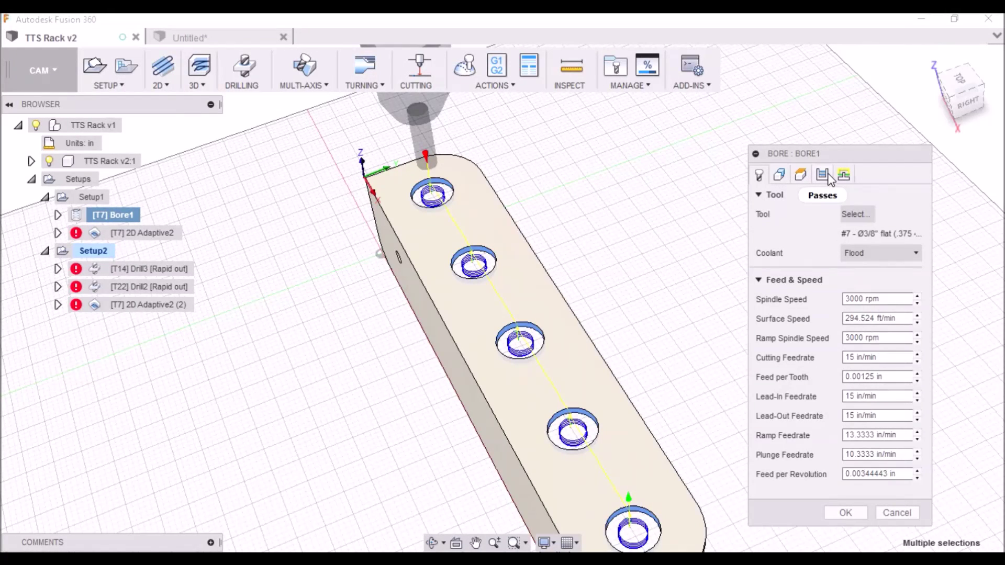
{"action": "left_click", "coordinate": [823, 175]}
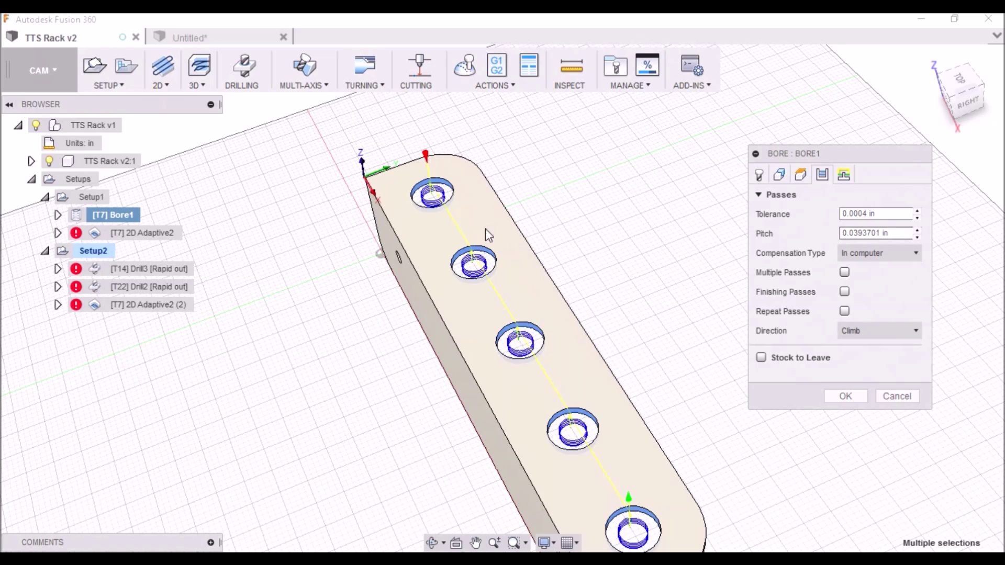
{"action": "scroll", "coordinate": [440, 199], "scroll_direction": "up", "scroll_amount": 3}
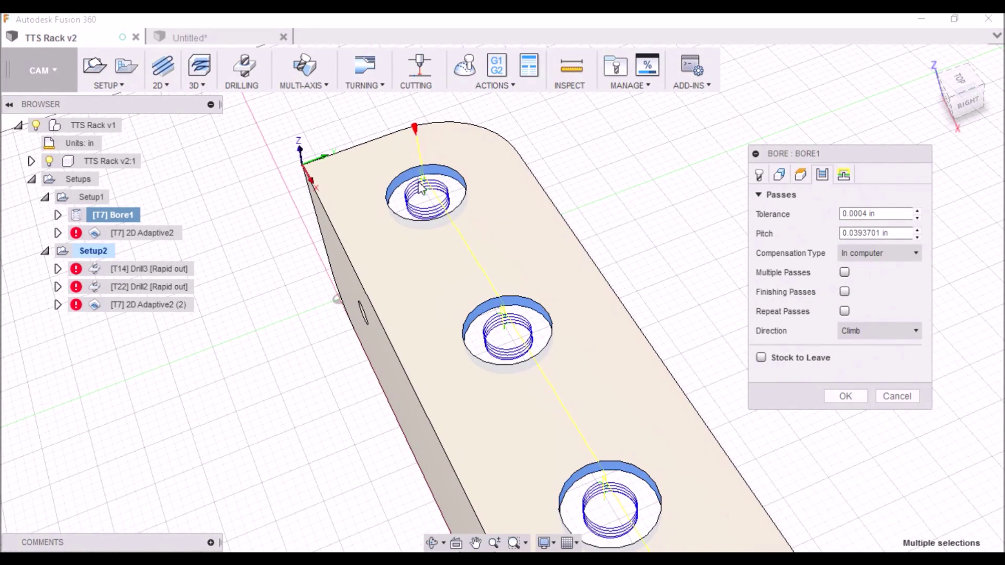
{"action": "scroll", "coordinate": [424, 294], "scroll_direction": "down", "scroll_amount": 5}
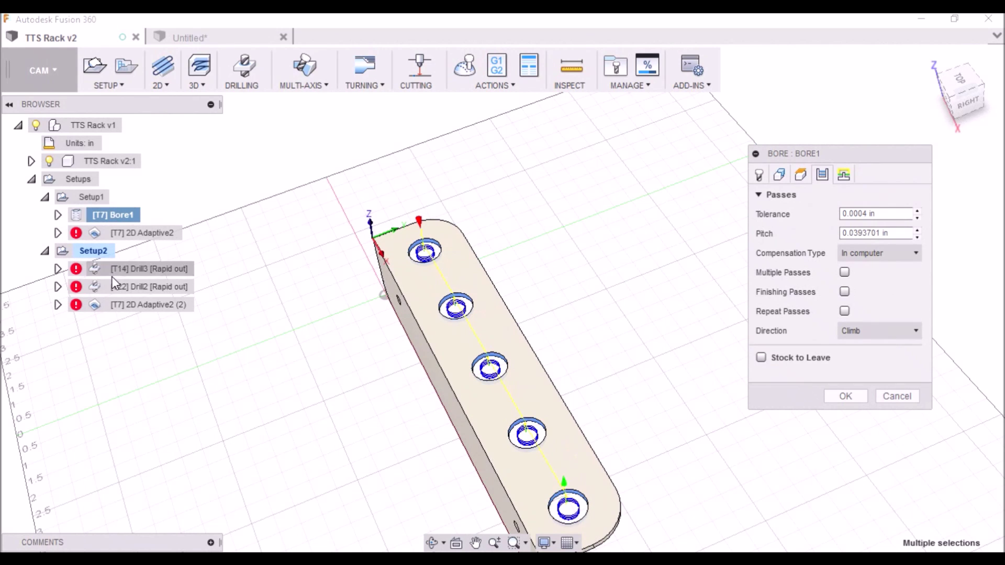
{"action": "left_click", "coordinate": [844, 396]}
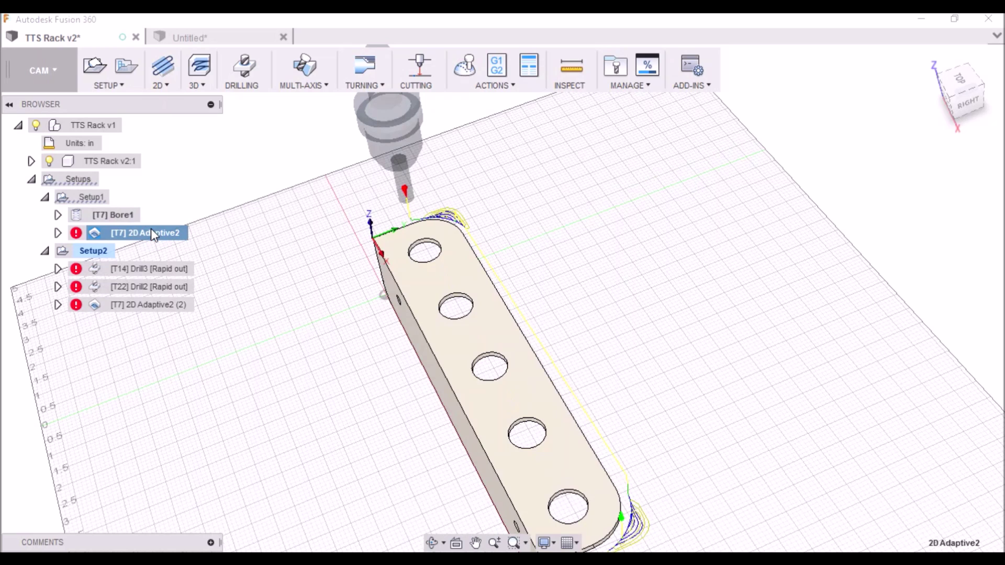
{"action": "left_click", "coordinate": [172, 89]}
{"action": "left_click", "coordinate": [192, 105]}
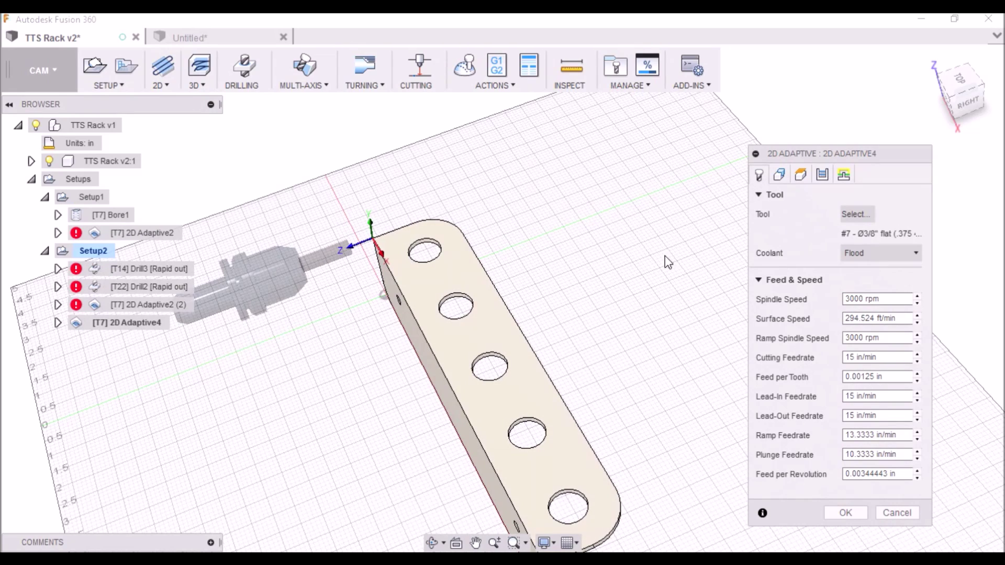
{"action": "left_click_drag", "start_coordinate": [953, 102], "coordinate": [901, 108]}
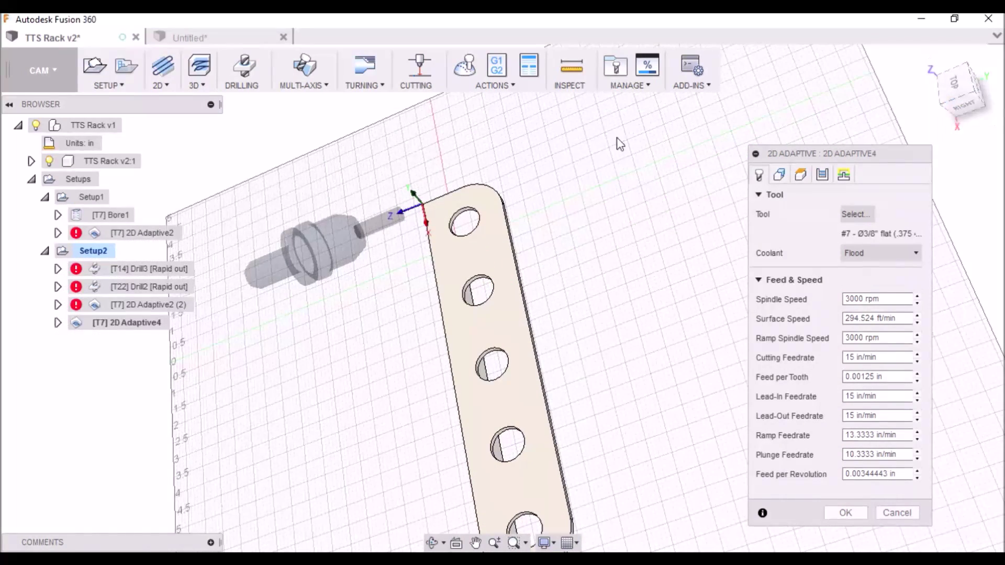
{"action": "left_click", "coordinate": [898, 512]}
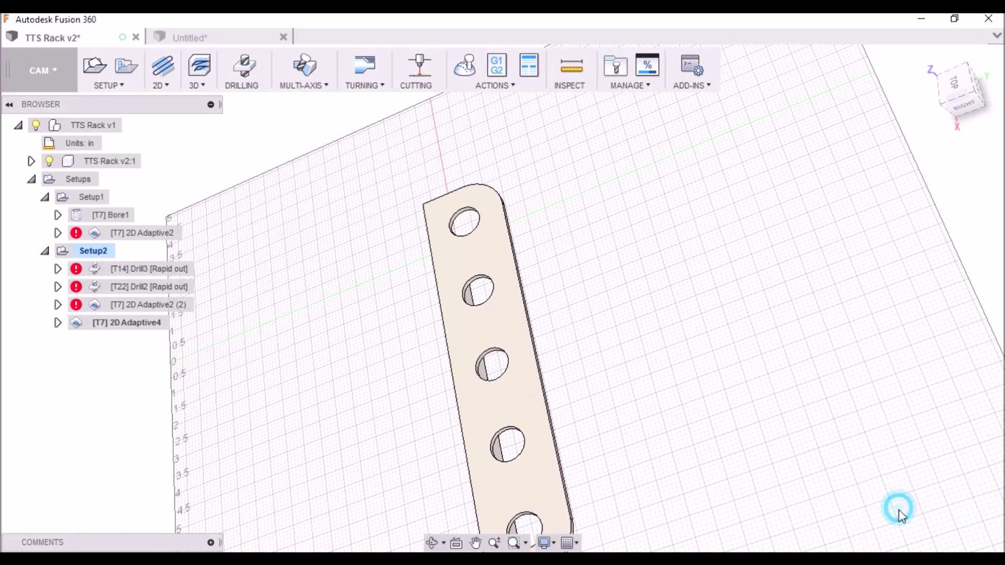
- Display the 2D Adaptive2 operation of Setup1 and examine its toolpath around the rack's rounded corner
{"action": "left_click", "coordinate": [93, 238]}
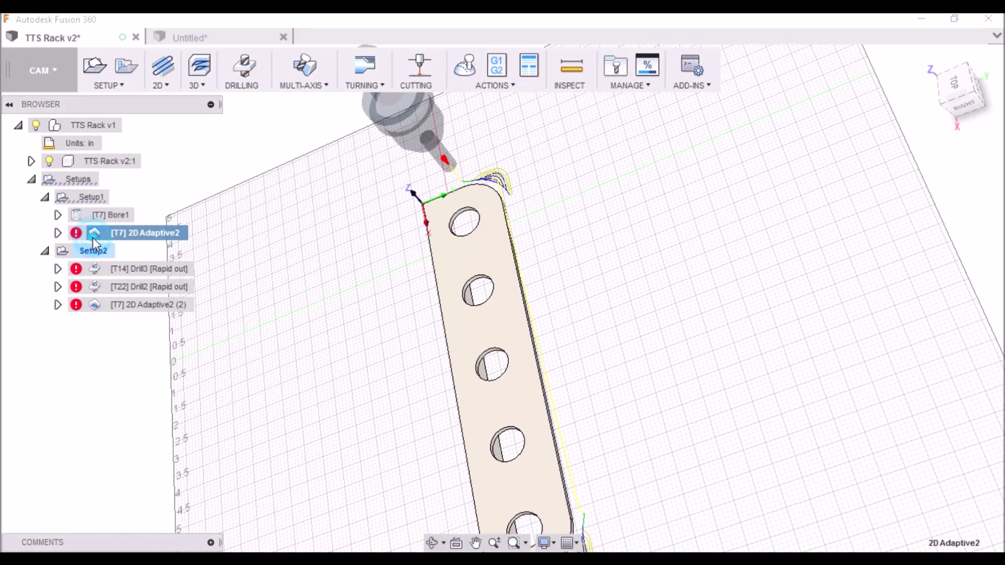
{"action": "scroll", "coordinate": [494, 188], "scroll_direction": "up", "scroll_amount": 5}
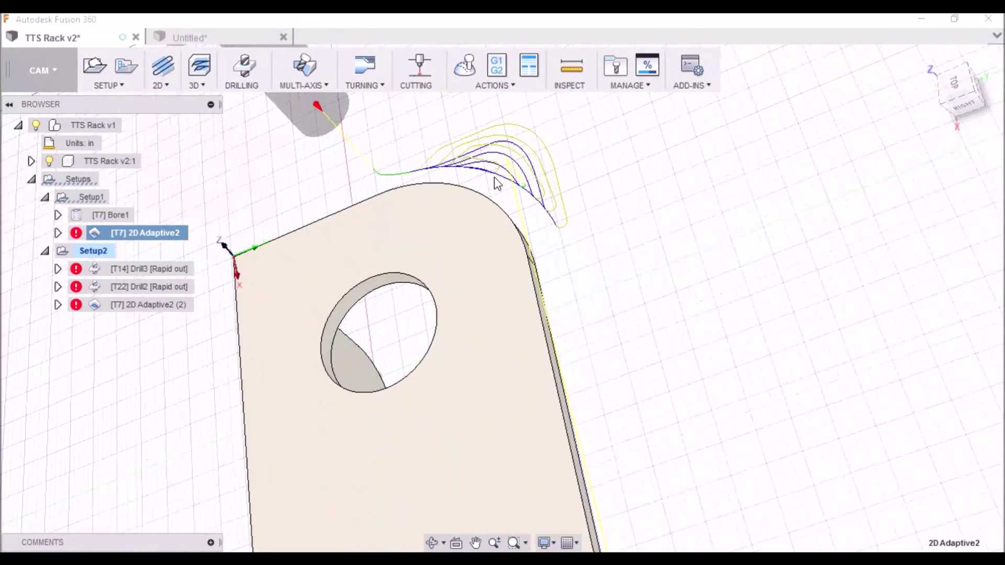
{"action": "scroll", "coordinate": [494, 177], "scroll_direction": "down", "scroll_amount": 3}
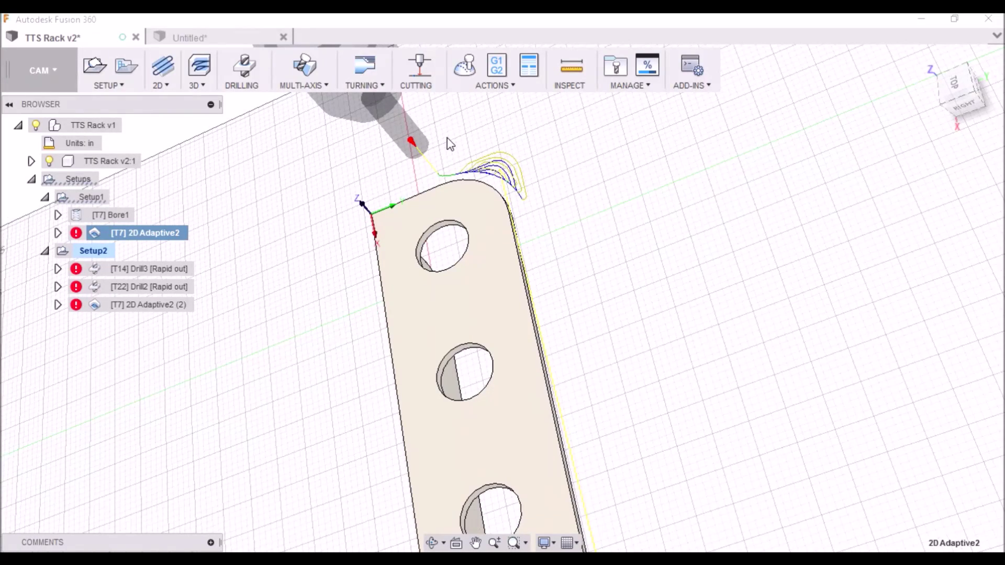